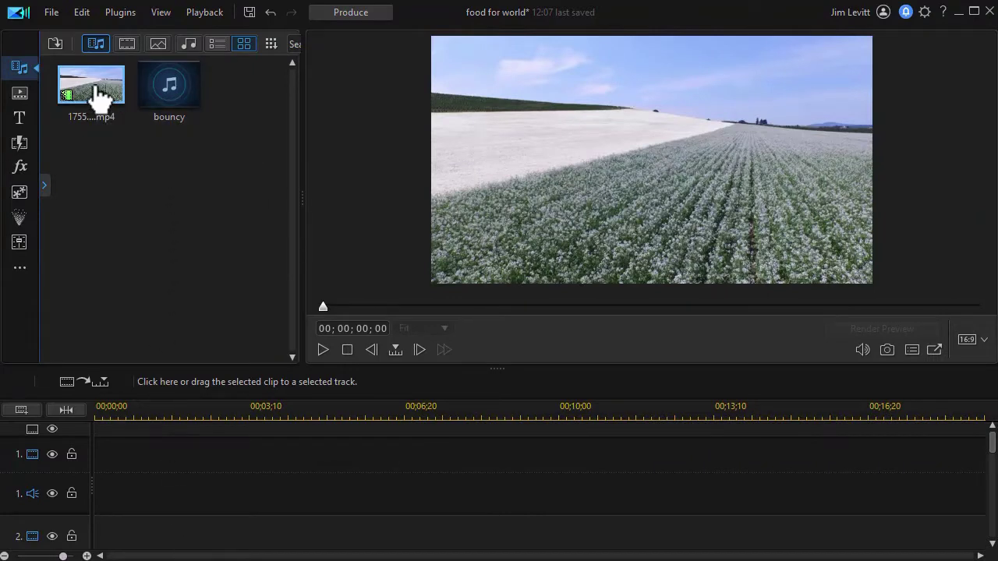
Place the 1755 field clip on video track 1 and the bouncy music on audio track 5.
left_click_drag(100, 100, 101, 456)
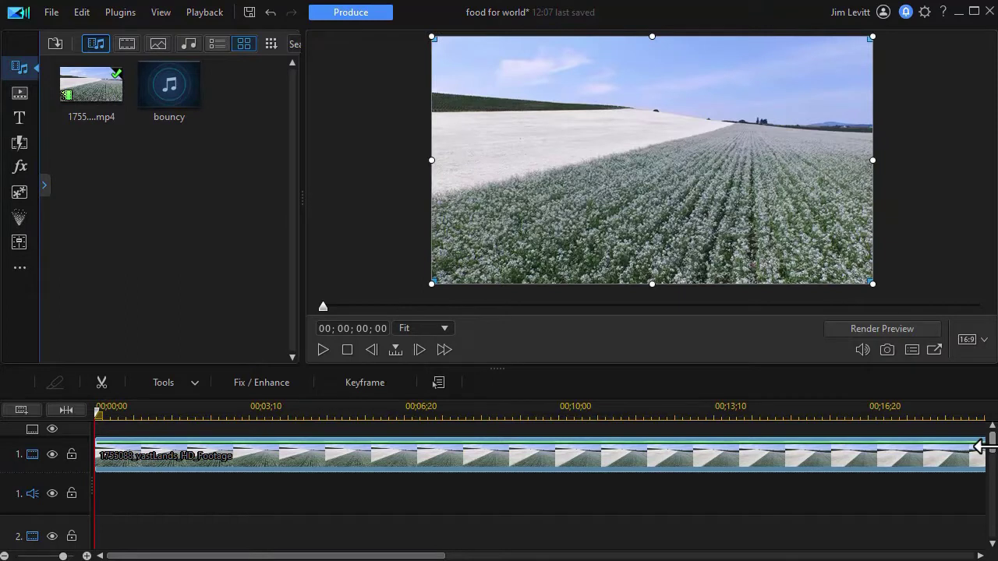
left_click_drag(987, 443, 987, 500)
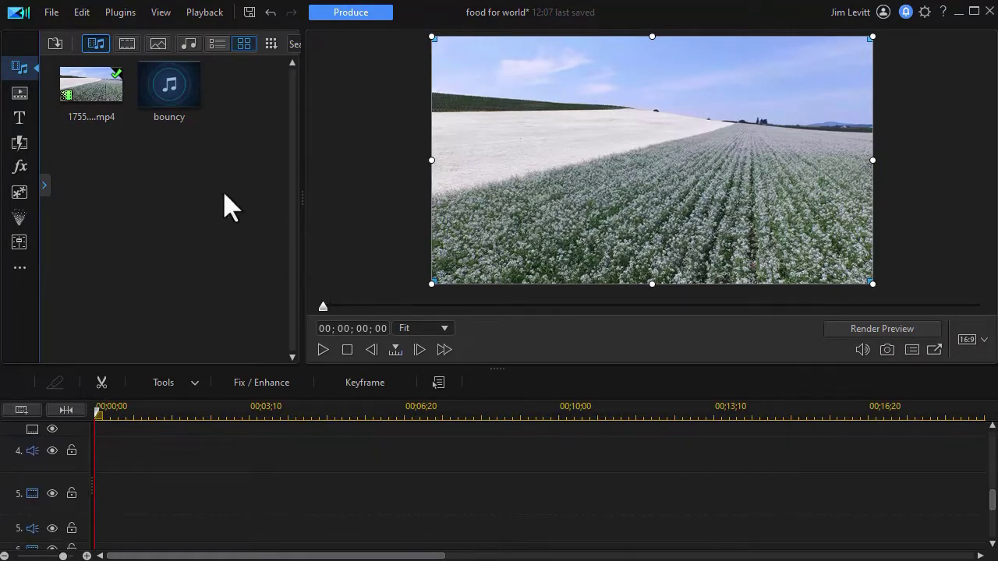
left_click_drag(169, 110, 85, 536)
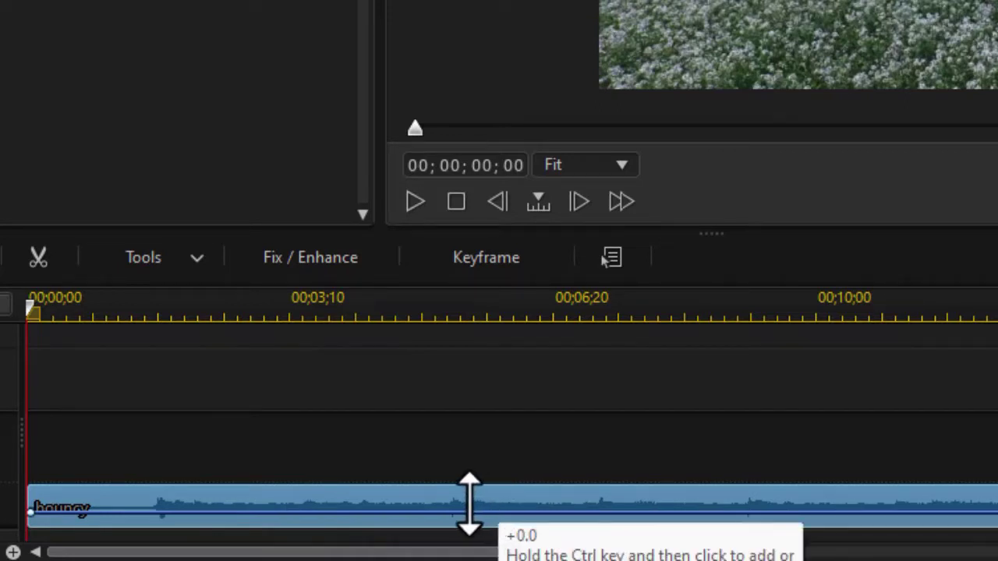
Trim the bouncy clip's silent lead-in with a mark-in at 00;00;01;19, leaving 00;00;18;27.
right_click(468, 506)
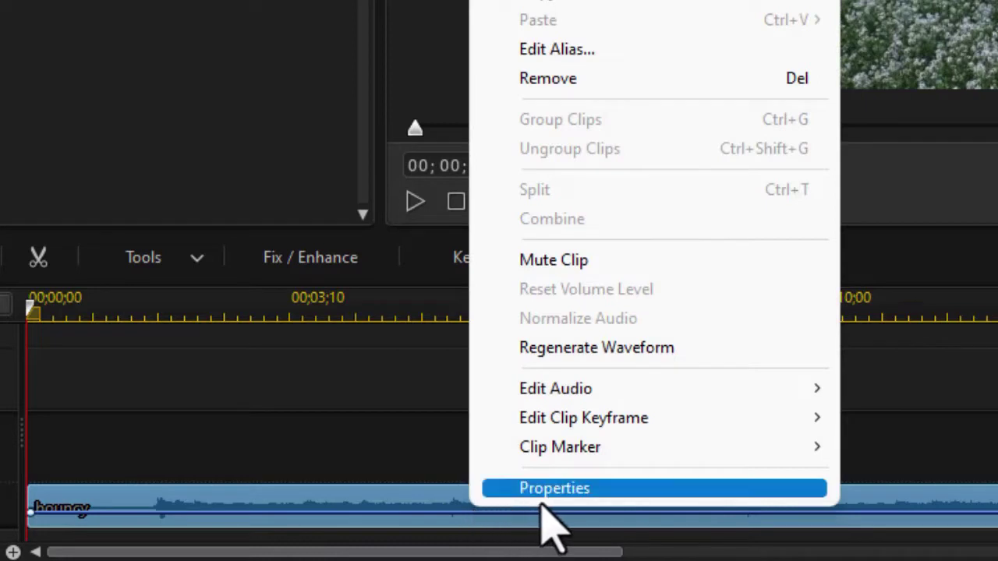
mouse_move(587, 386)
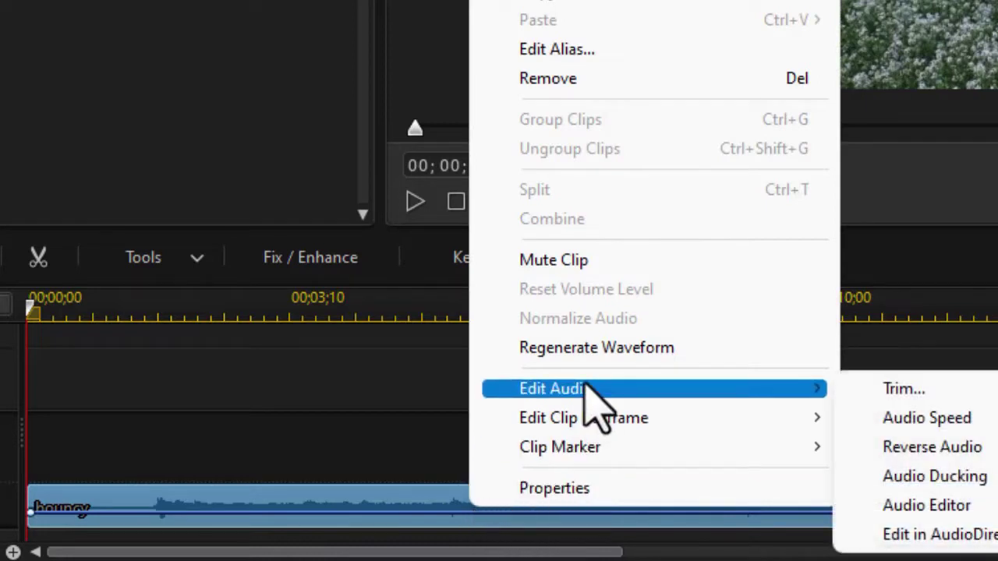
left_click(952, 387)
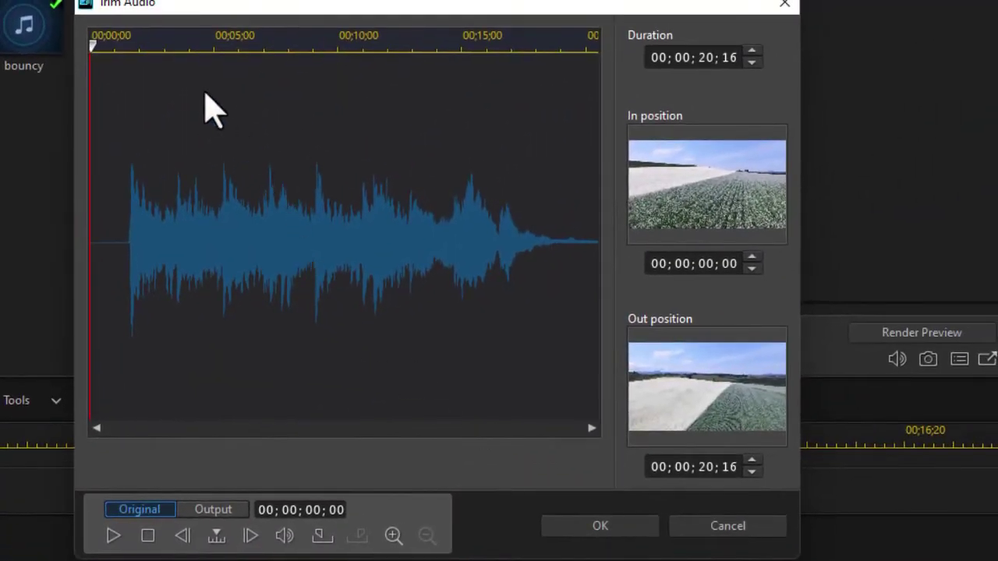
left_click_drag(194, 39, 572, 35)
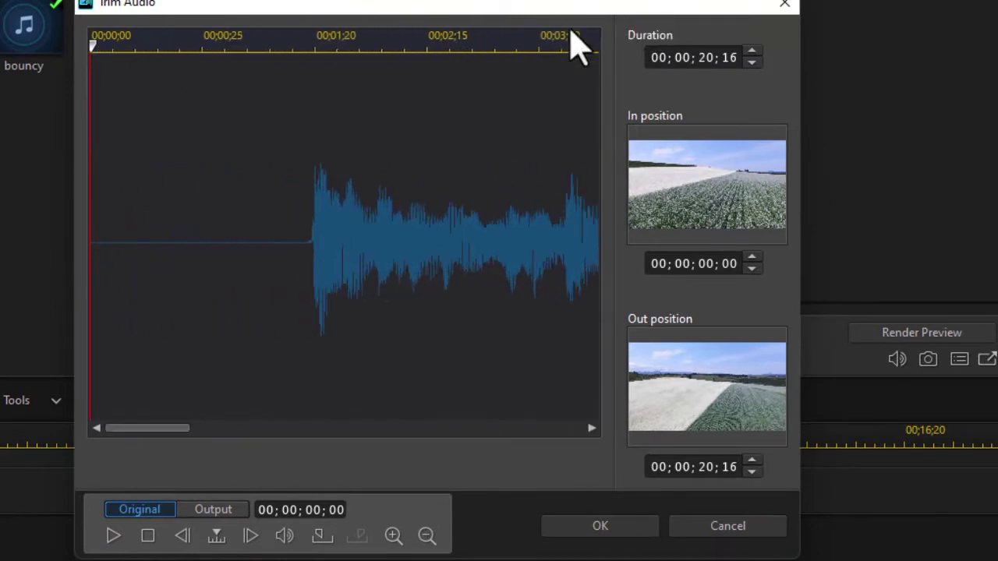
left_click_drag(314, 36, 546, 36)
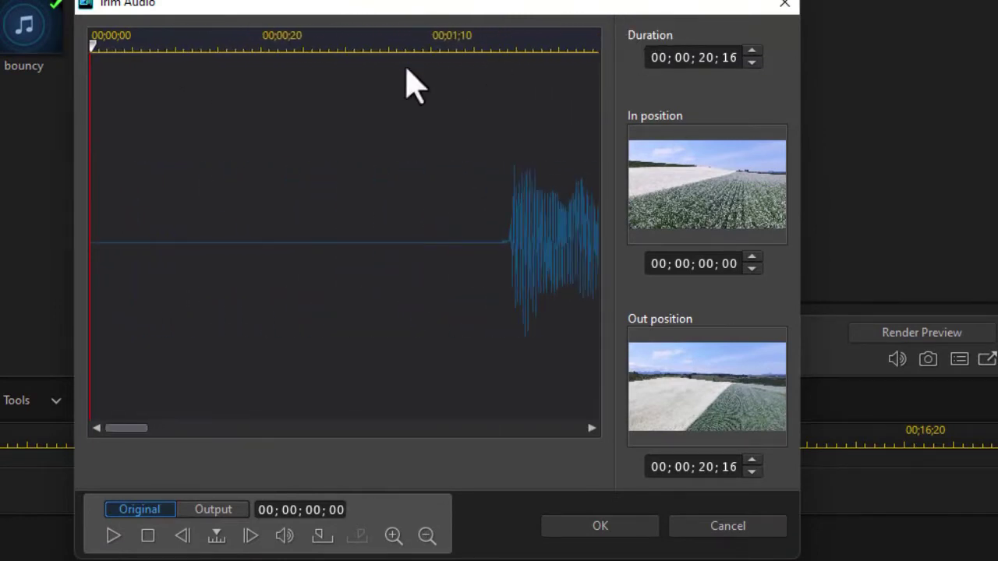
left_click_drag(94, 53, 513, 74)
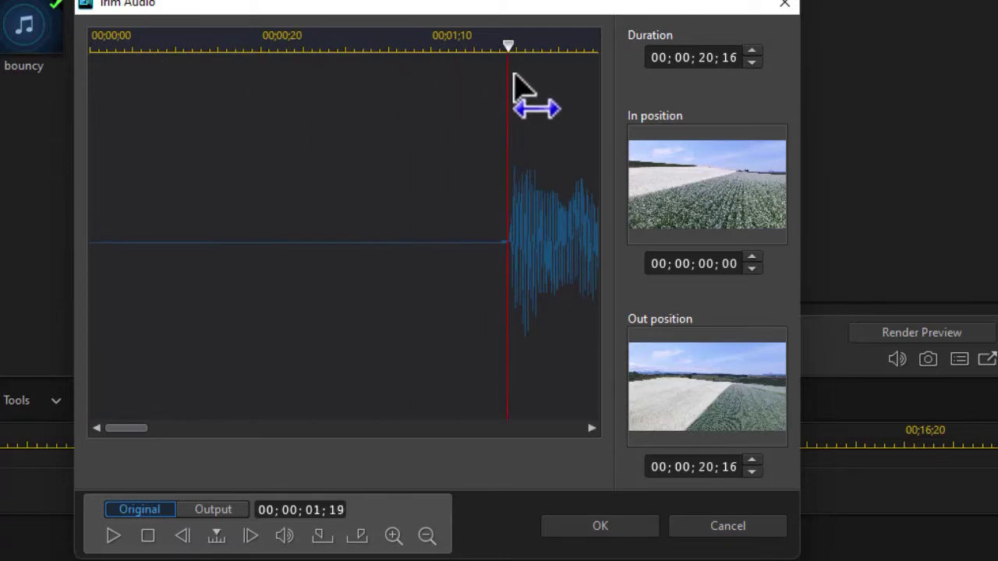
left_click(319, 536)
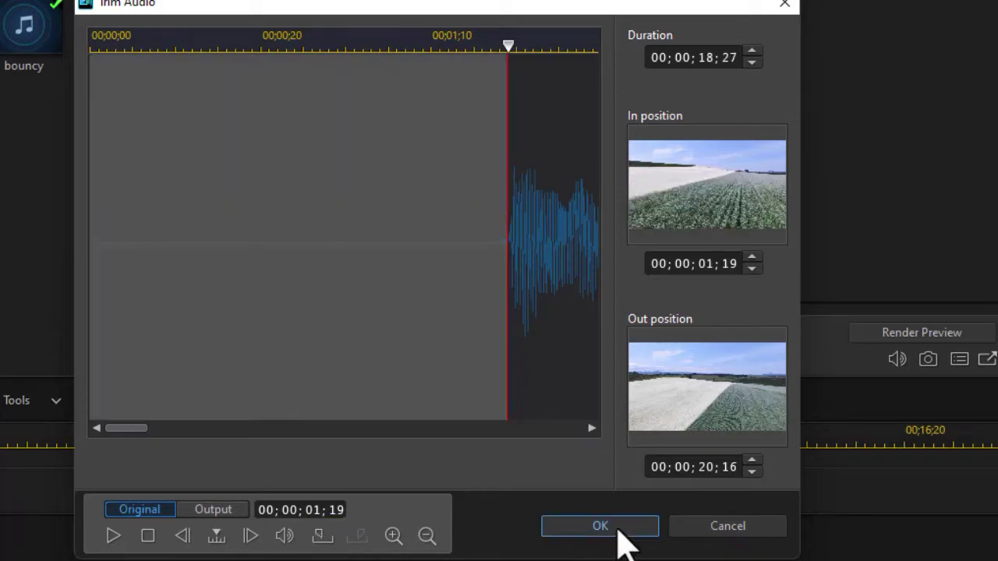
left_click(617, 526)
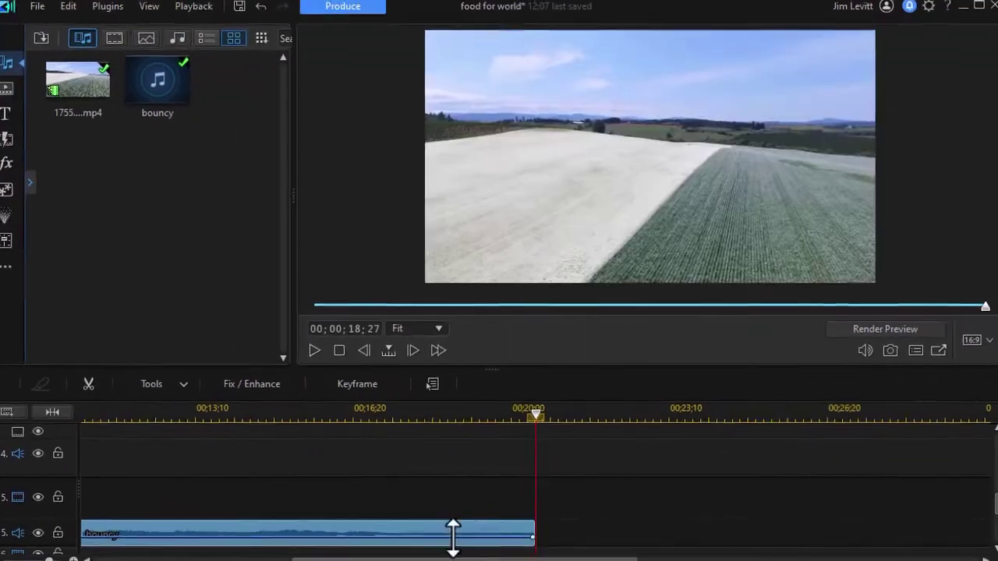
Move the bouncy music to 00;00;00 and open Add Music Beat Marker, dismissing the warning.
left_click_drag(469, 558, 273, 558)
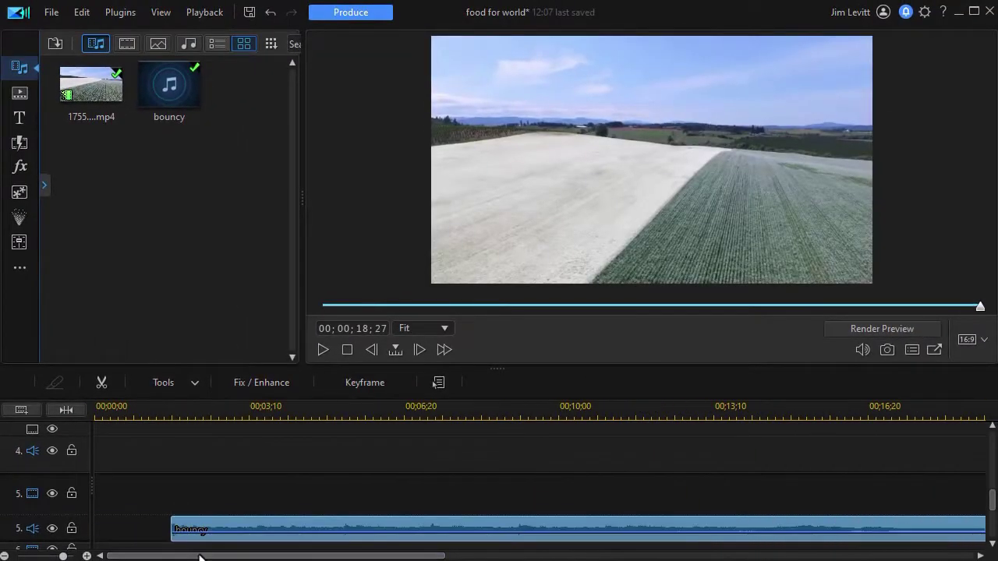
left_click_drag(427, 528, 301, 534)
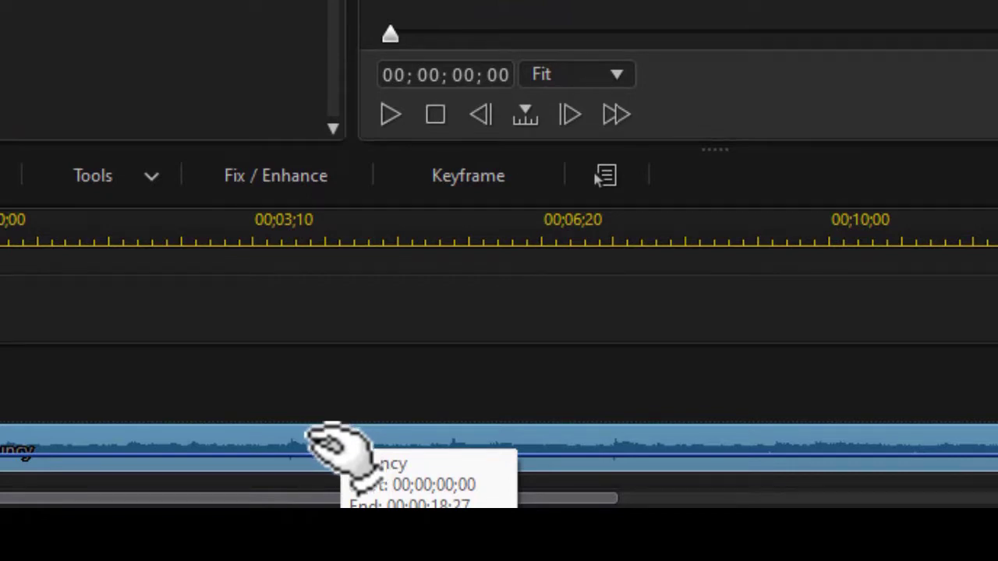
right_click(316, 444)
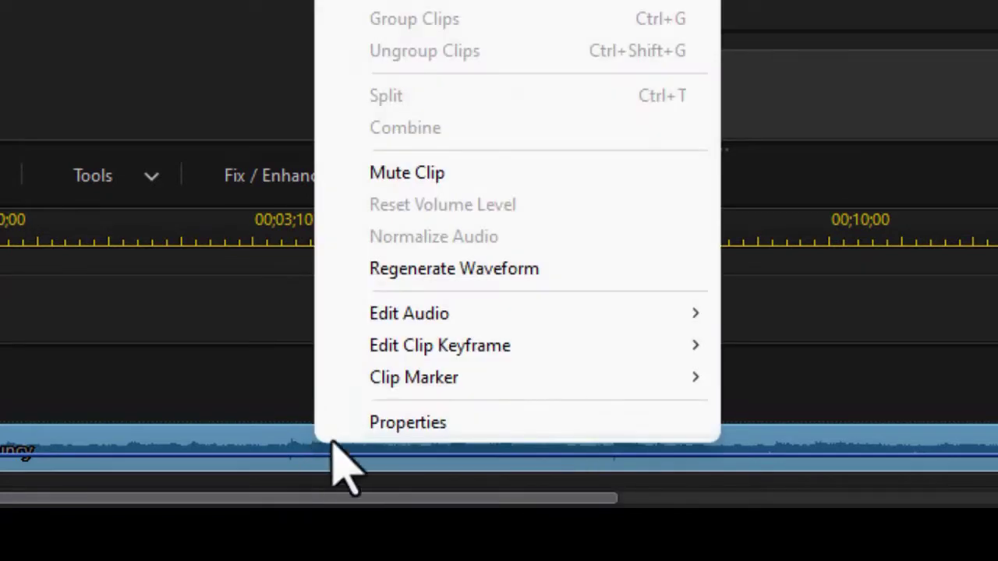
mouse_move(437, 374)
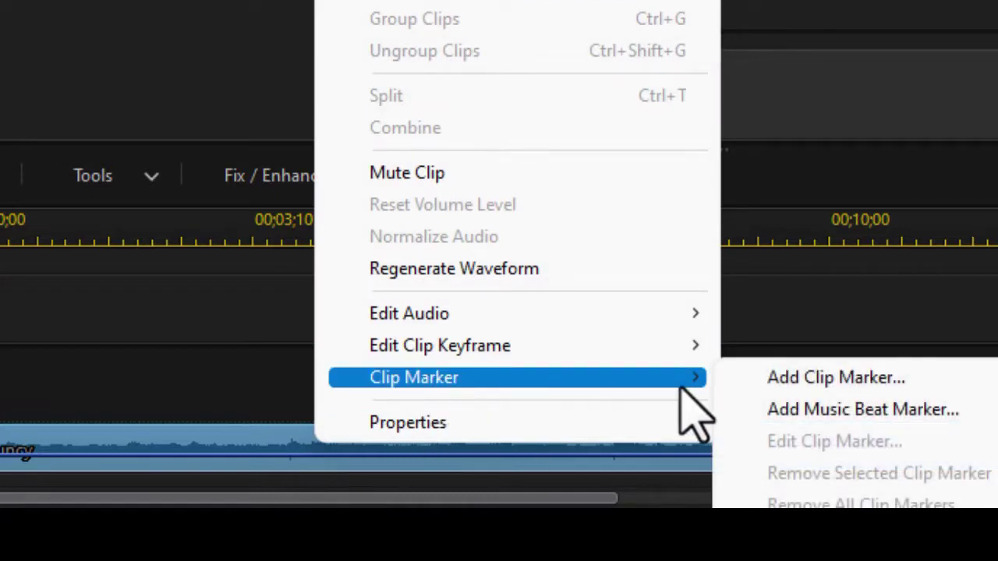
left_click(903, 410)
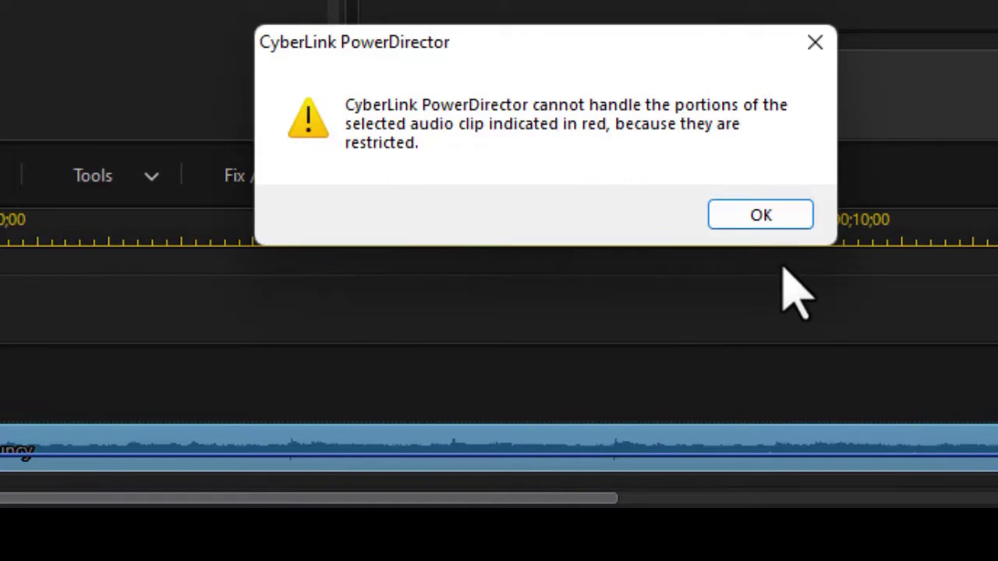
left_click(774, 217)
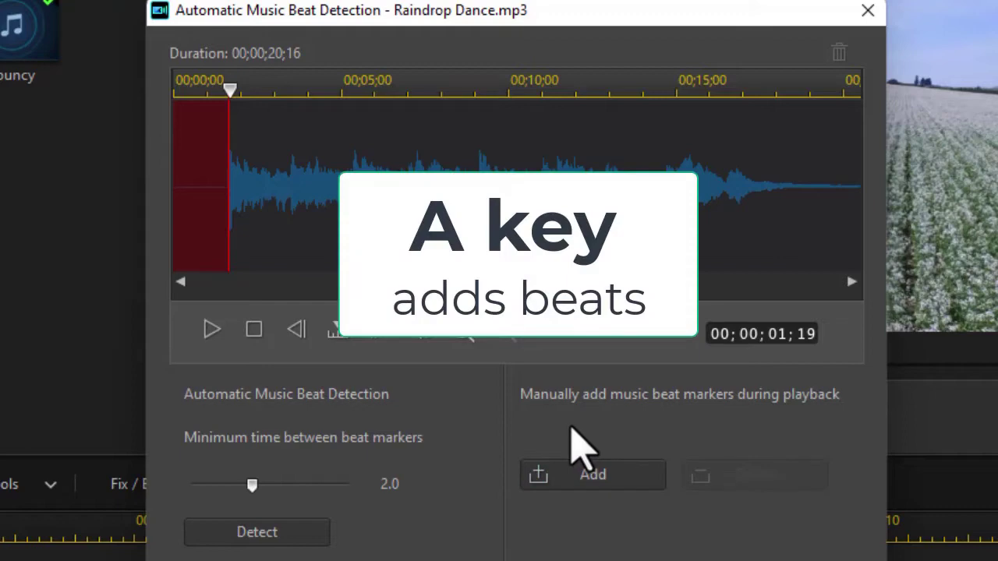
Play the music in beat detection and tap M on each beat to place markers.
left_click(212, 330)
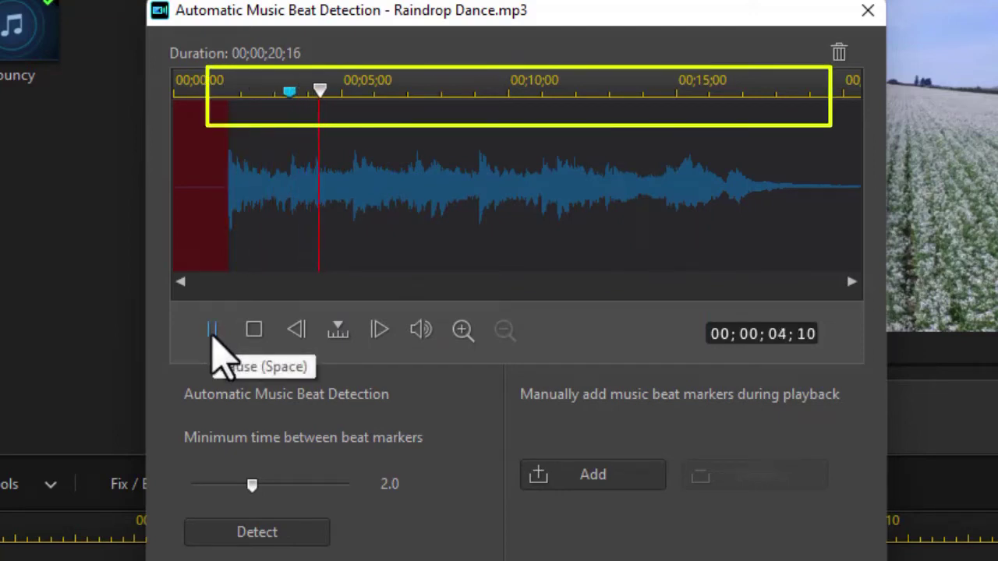
key("m")
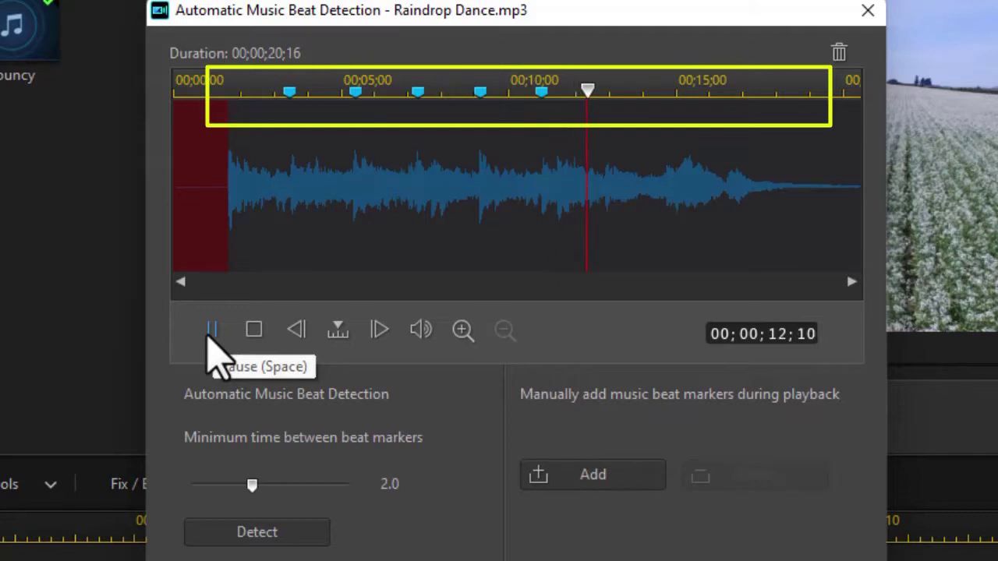
key("m")
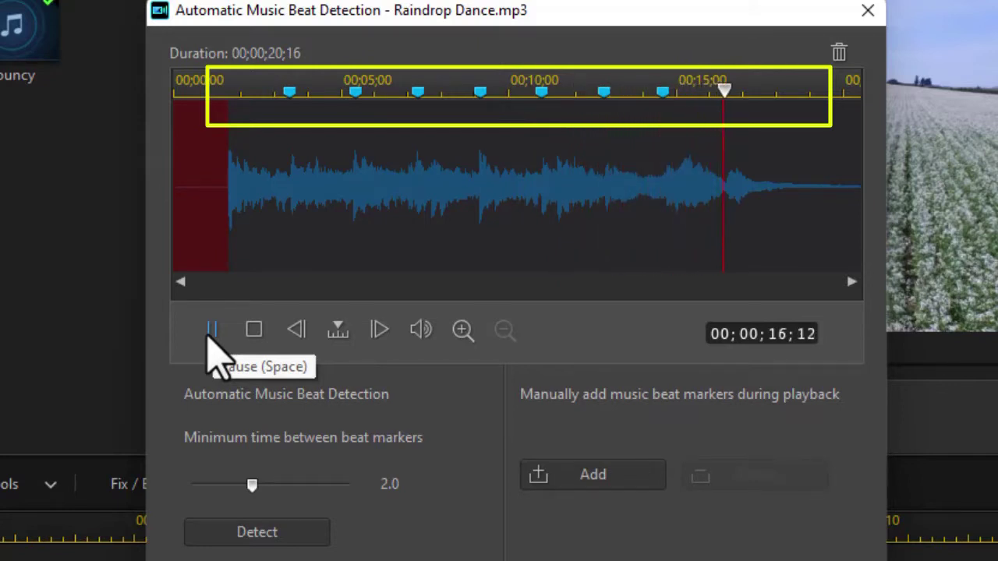
key("m")
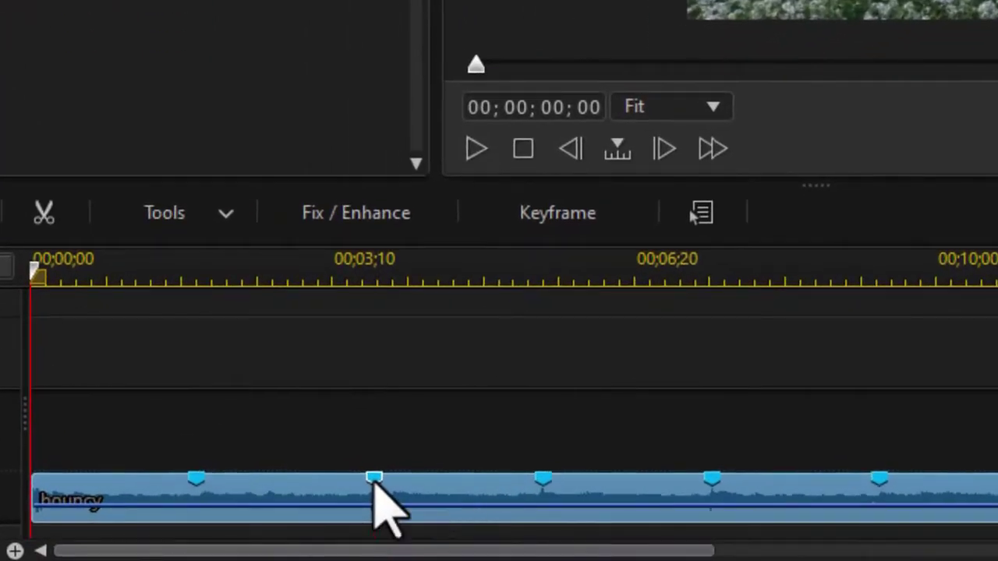
Add a timeline marker named 'end in motion' at the 00;00;03;24 beat.
left_click(379, 502)
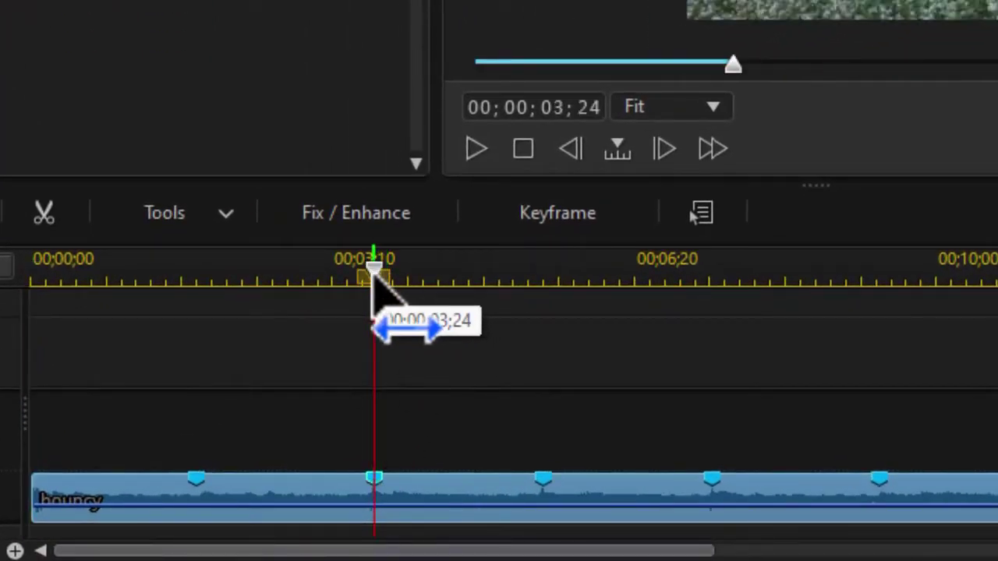
right_click(373, 269)
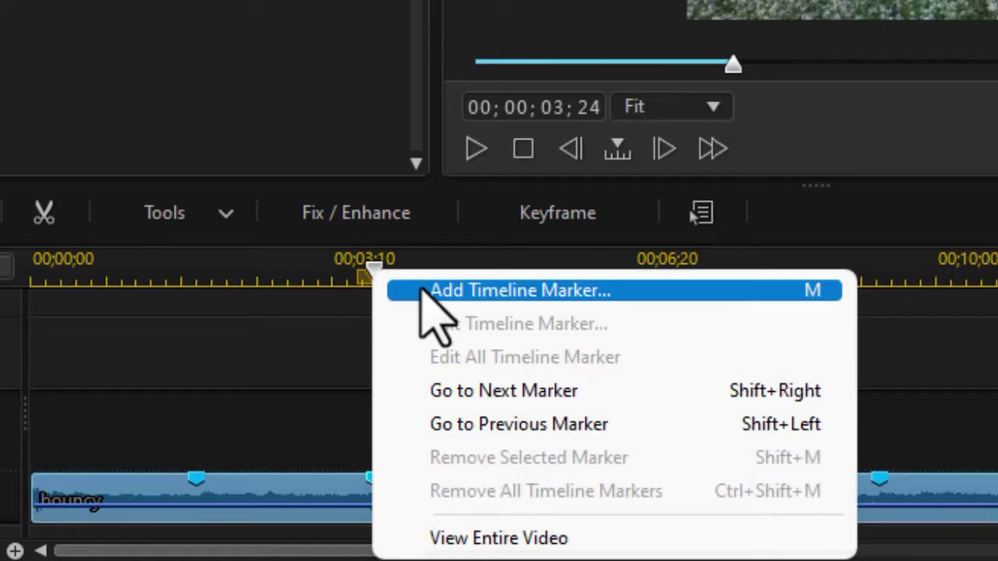
left_click(419, 285)
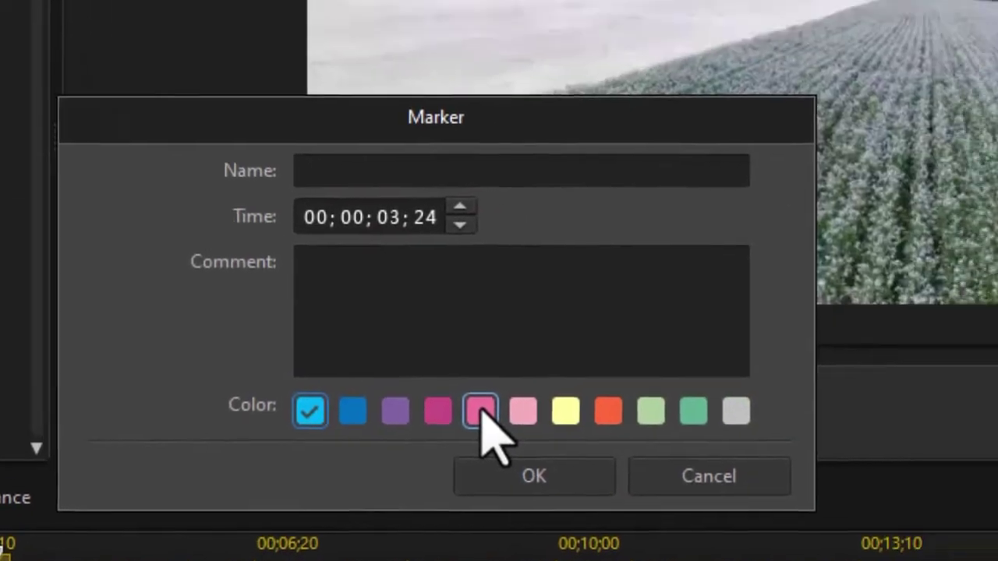
type("end in m")
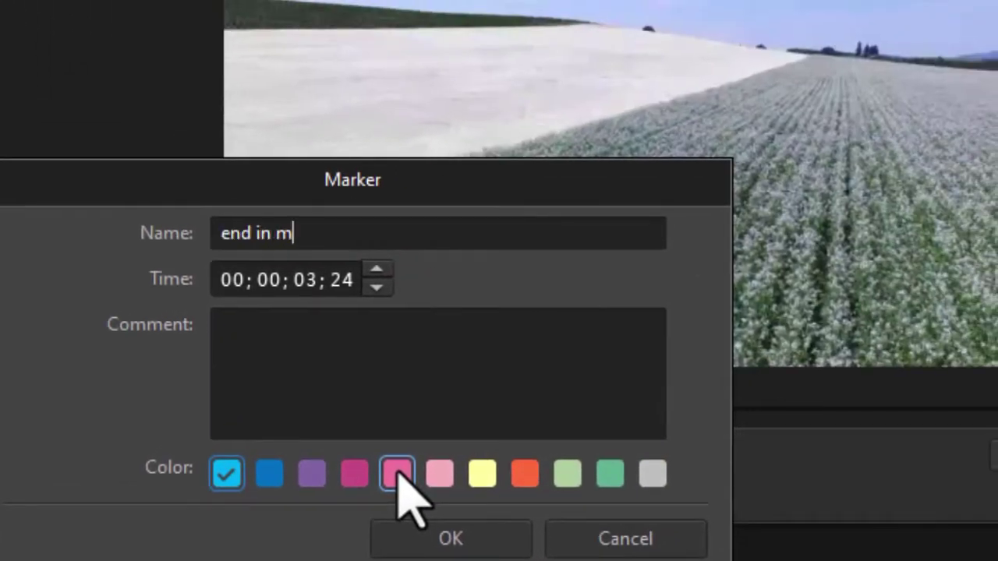
type("otion")
left_click(472, 537)
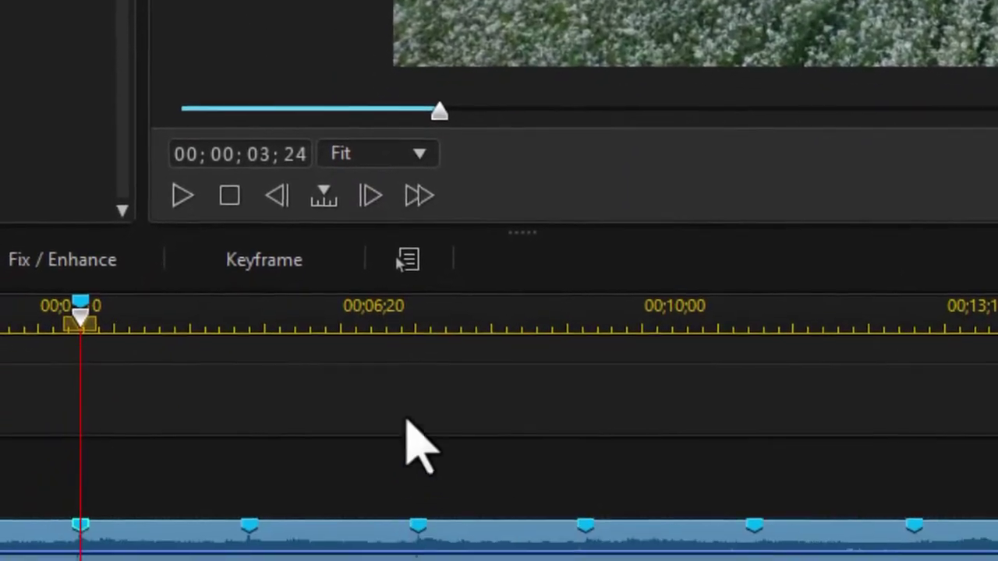
Add a timeline marker named 'start out motion' at the 00;00;07;16 beat.
left_click(416, 525)
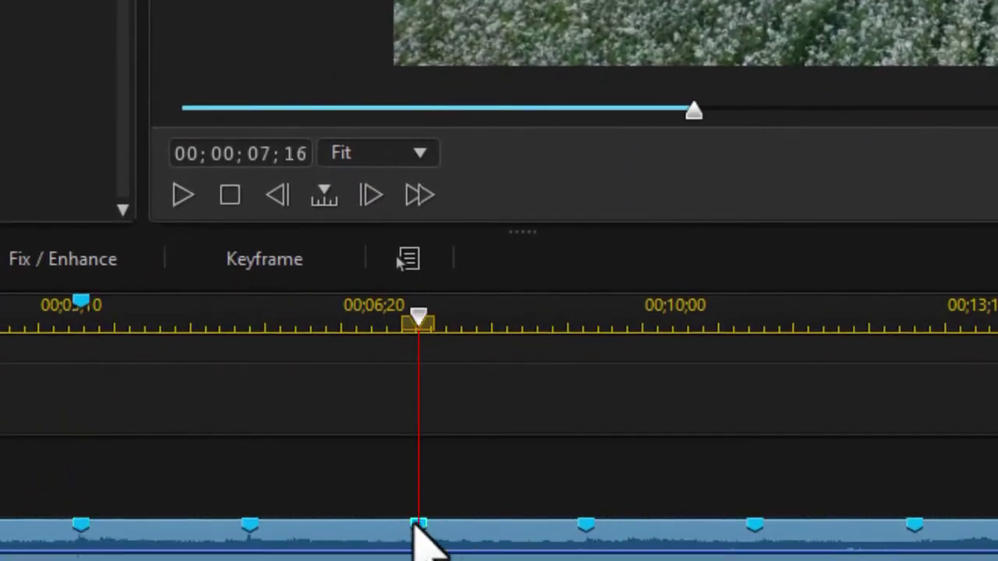
right_click(423, 324)
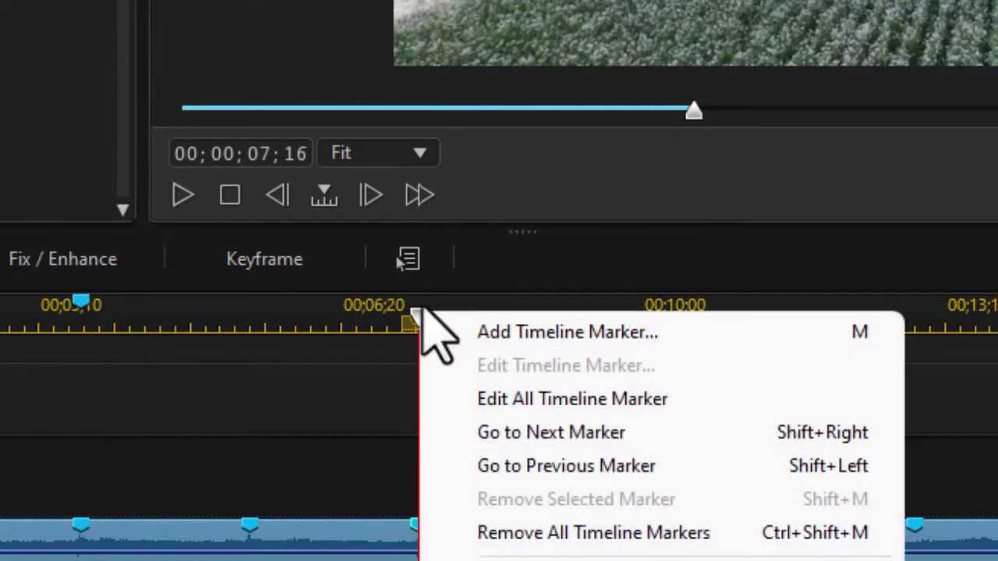
left_click(567, 333)
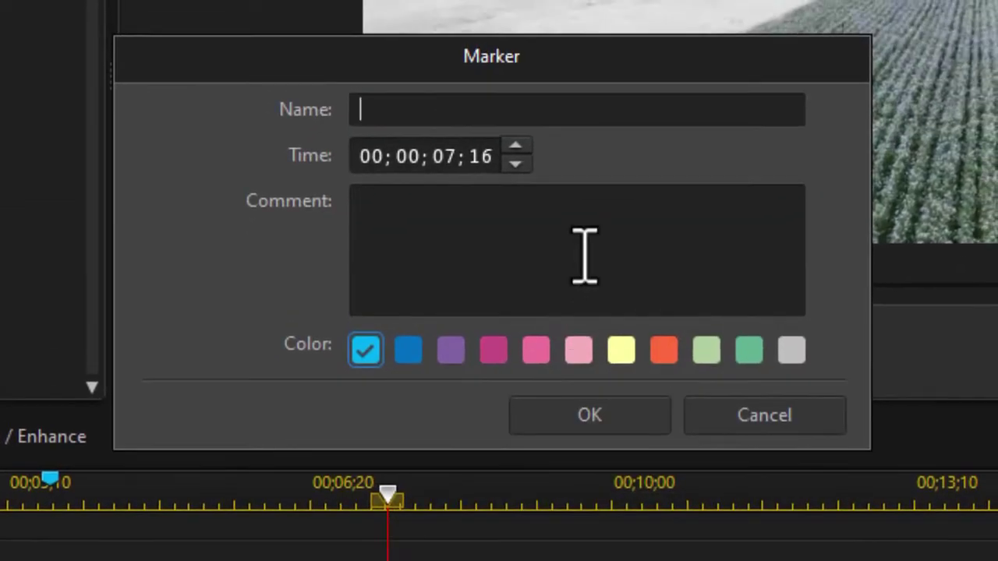
type("start out motion")
left_click(653, 410)
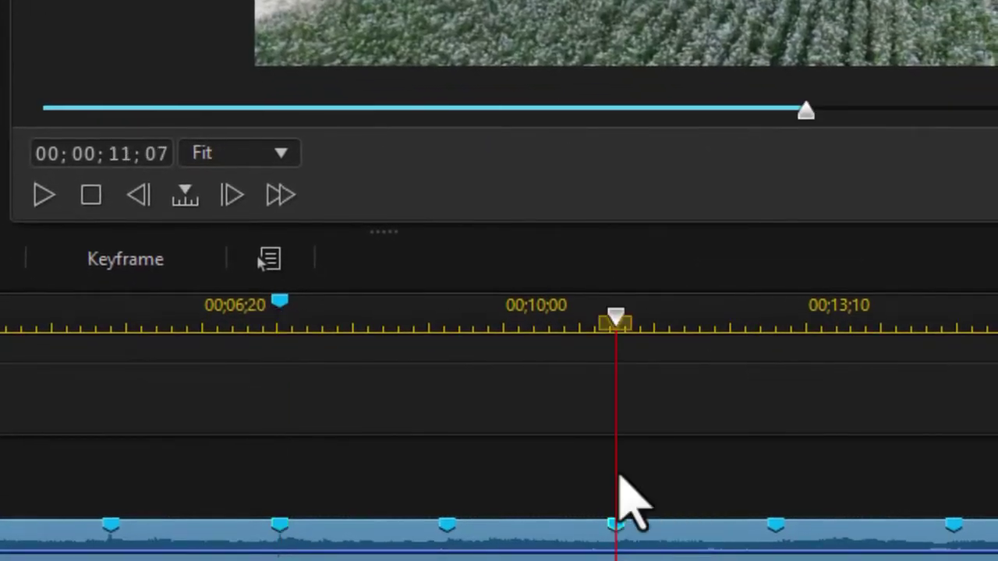
Add another timeline marker at 00;00;11;07.
right_click(616, 324)
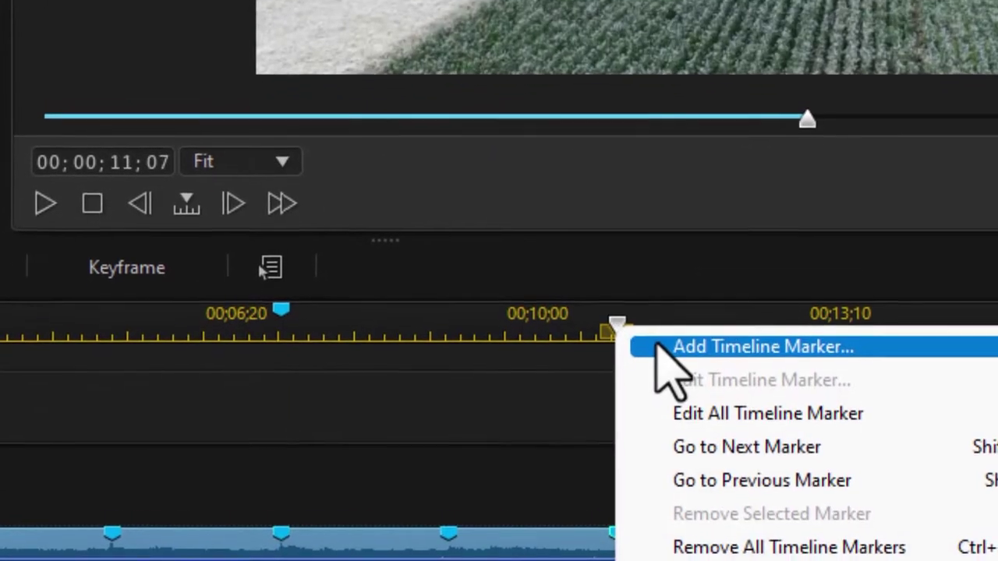
left_click(662, 348)
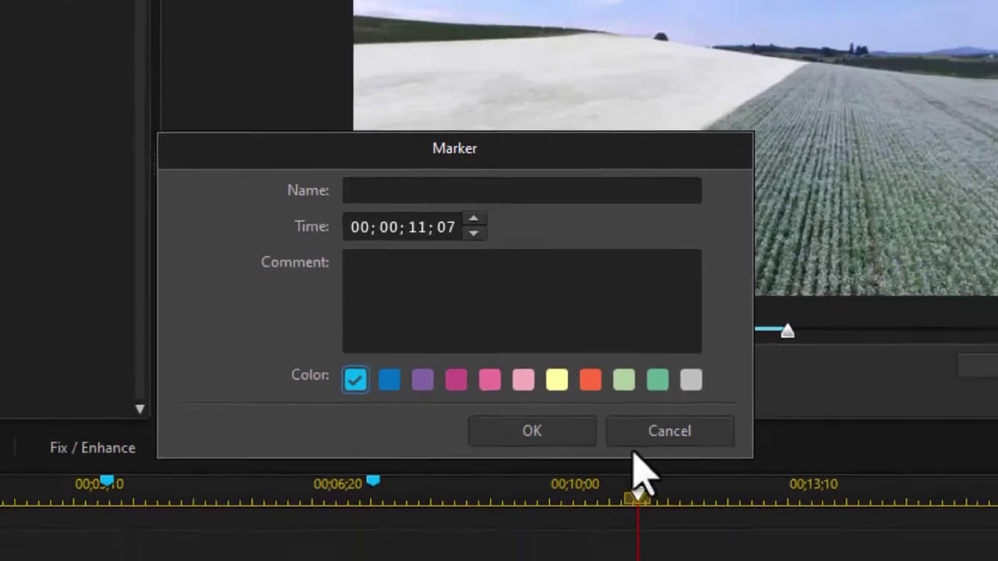
key("Return")
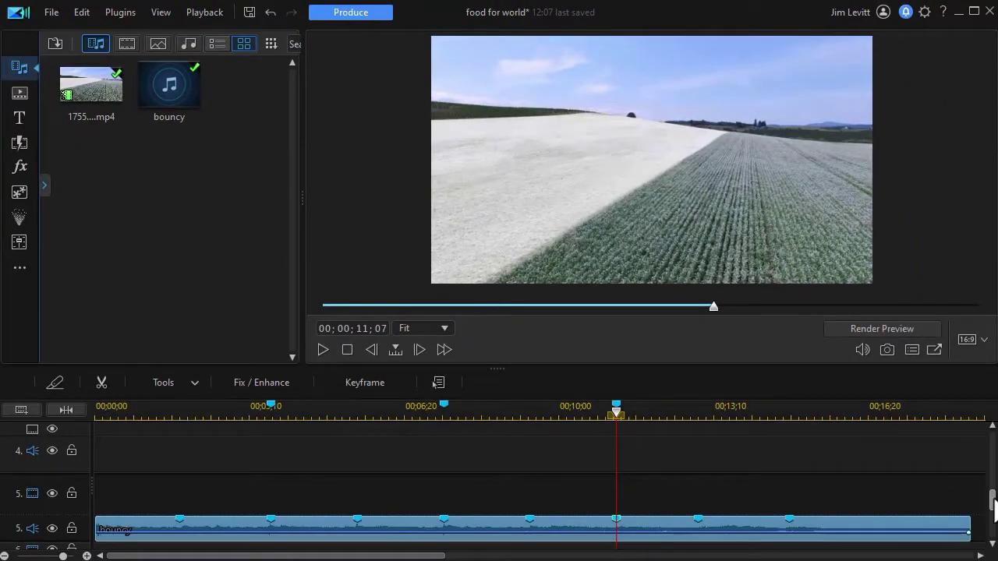
Switch to the Title Room and filter the template library to Custom titles.
left_click_drag(995, 505, 994, 465)
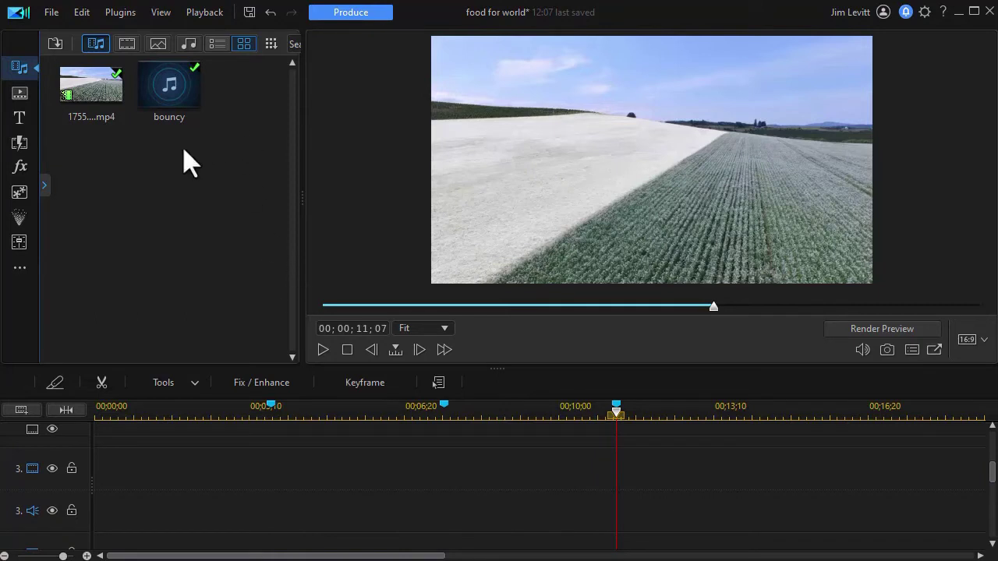
left_click(21, 119)
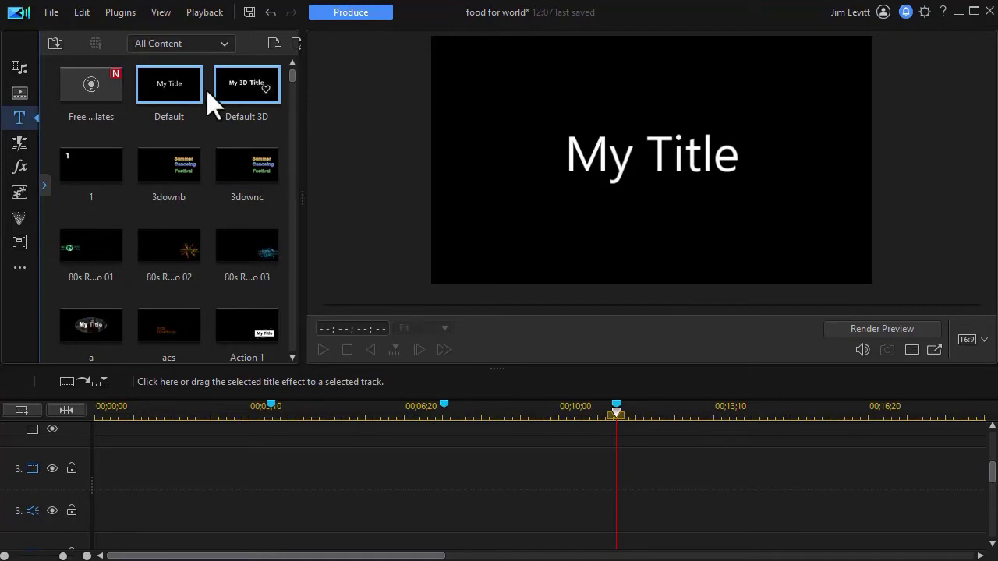
left_click(224, 46)
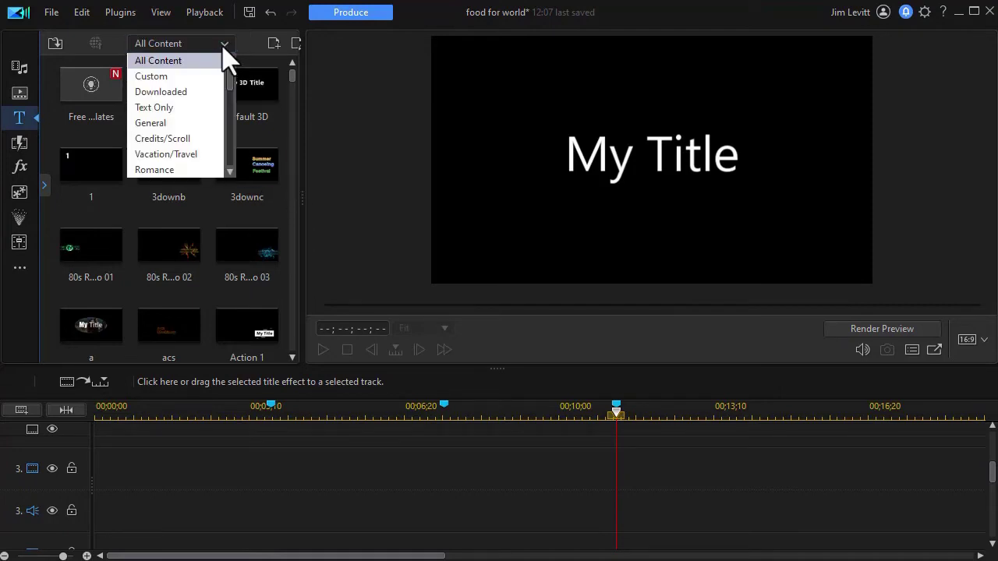
left_click(199, 76)
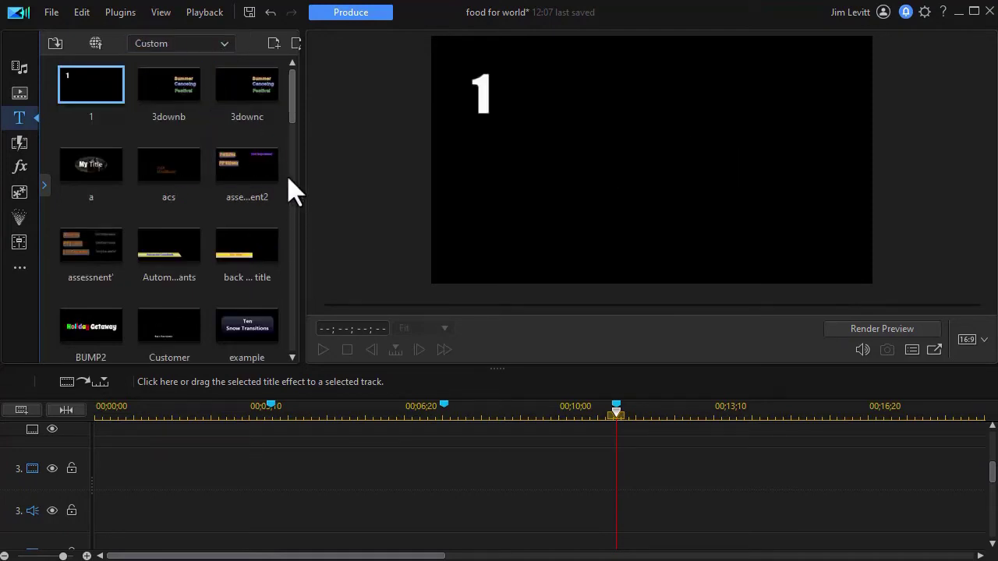
scroll(293, 191, "down", 3)
Place the 'Food for the world' title on track 3, from 00;00;00 to the 00;00;11;07 marker.
left_click(179, 328)
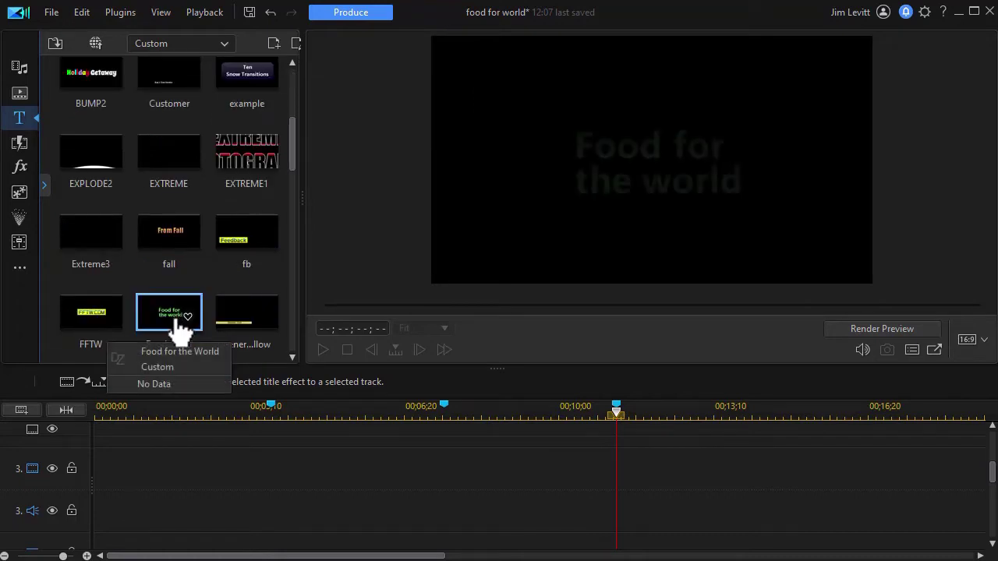
left_click_drag(178, 329, 95, 469)
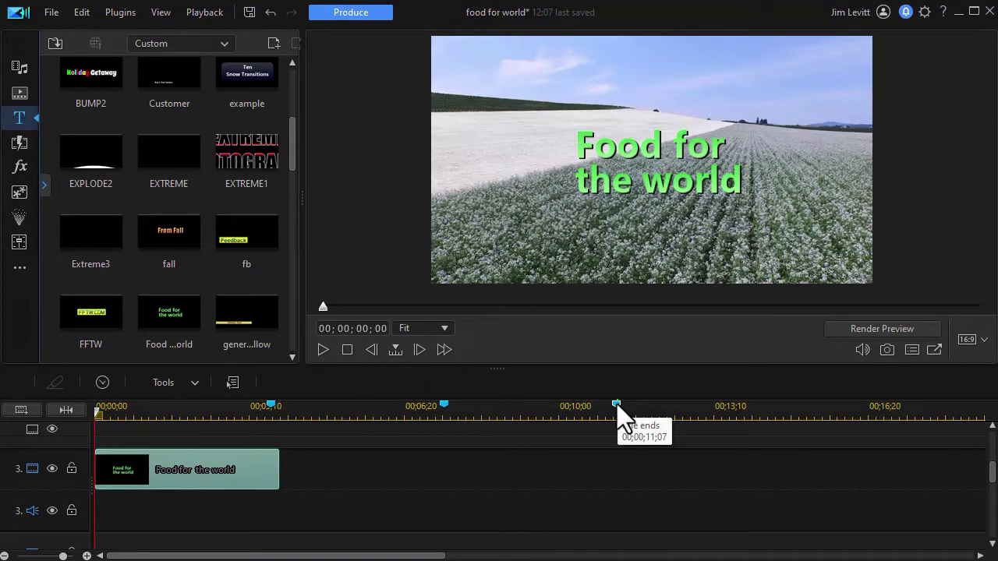
left_click_drag(278, 467, 247, 470)
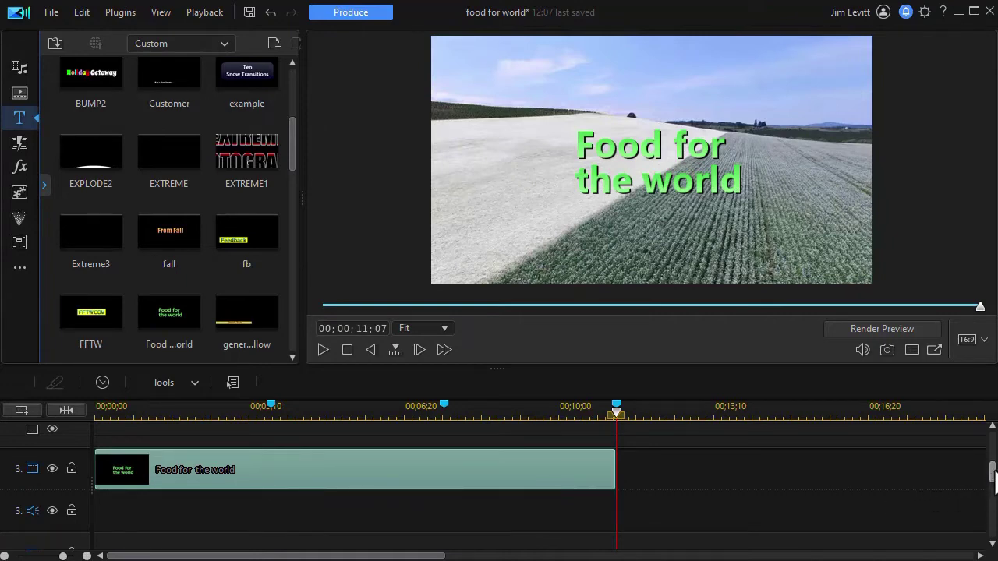
left_click_drag(994, 479, 993, 464)
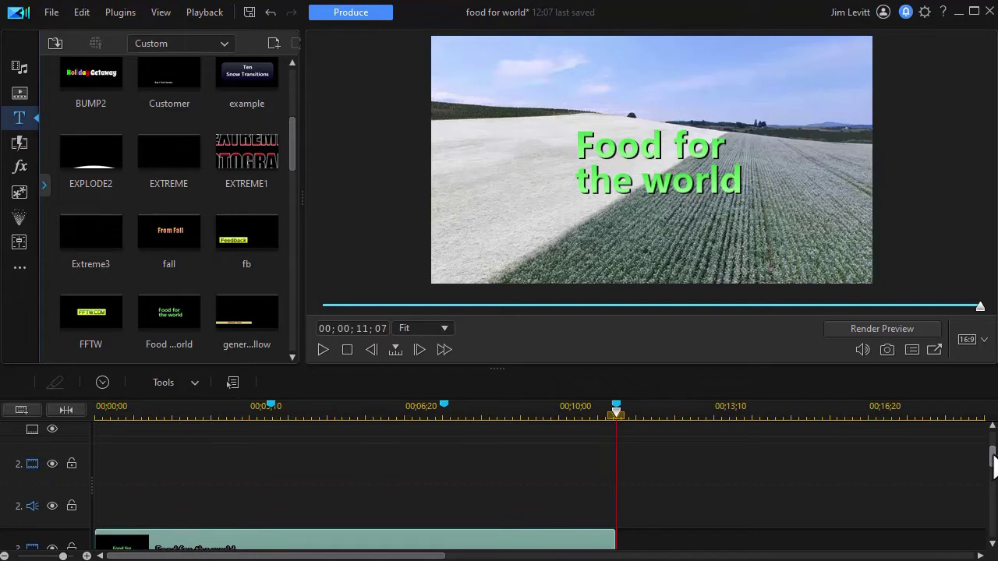
left_click_drag(995, 465, 994, 473)
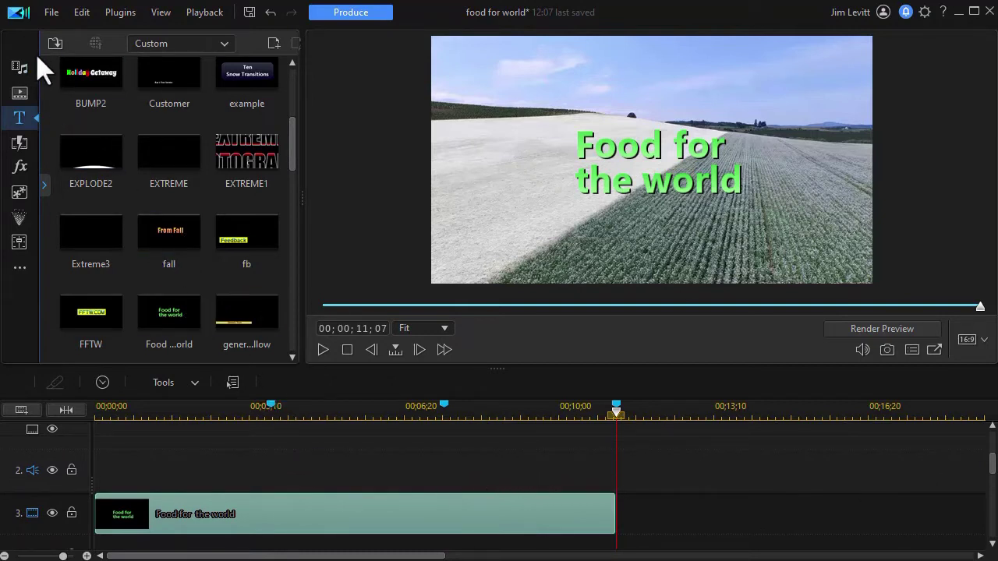
Show the Gradient Color boards in the Media Room to find Gradient 25.
left_click(19, 68)
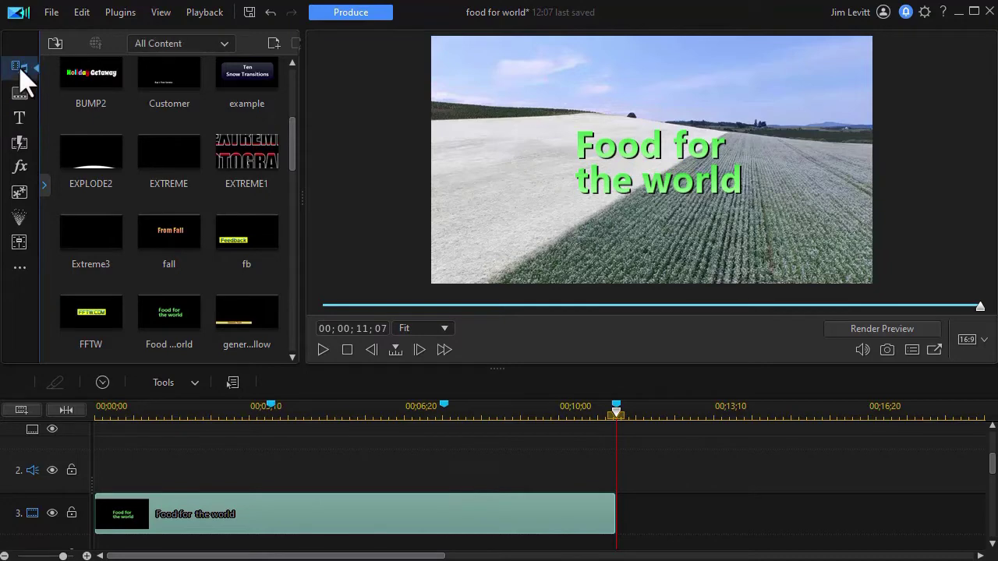
left_click(46, 186)
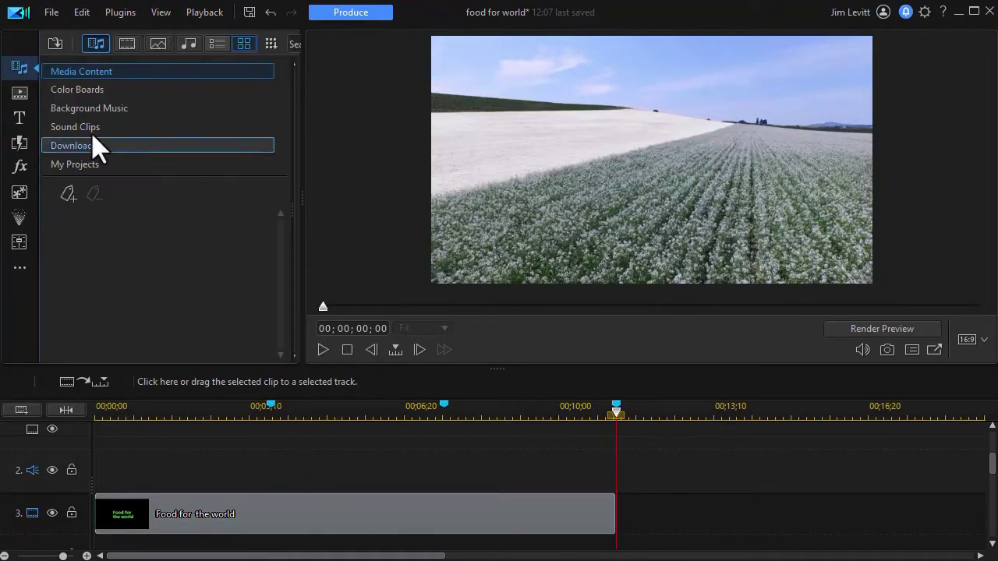
left_click(86, 92)
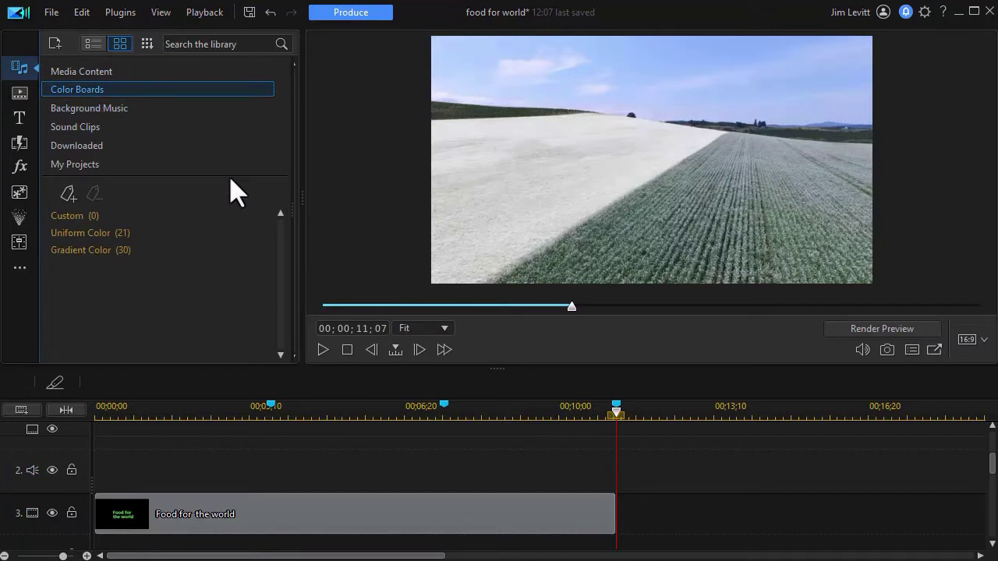
left_click_drag(303, 199, 466, 205)
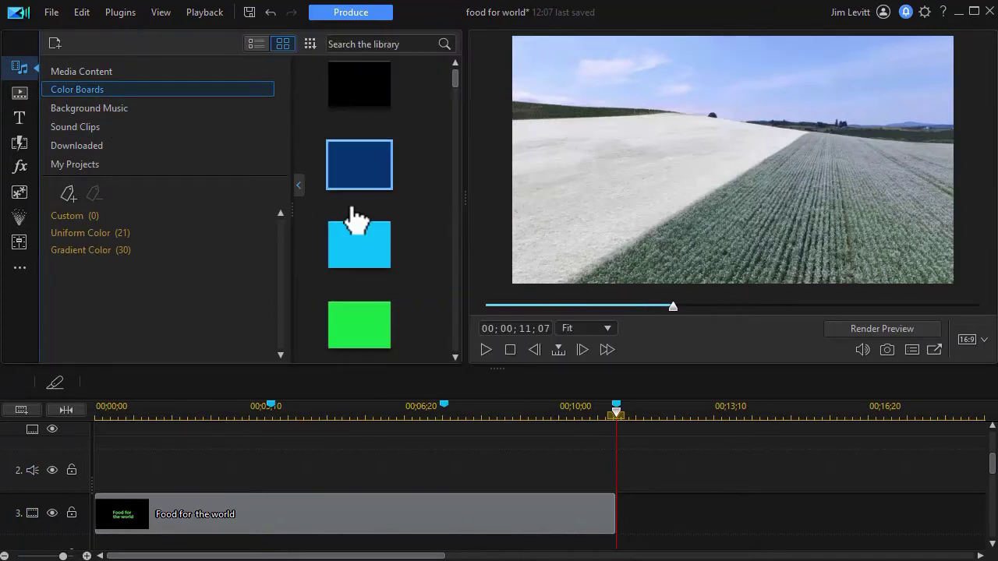
left_click(102, 249)
left_click_drag(454, 88, 459, 307)
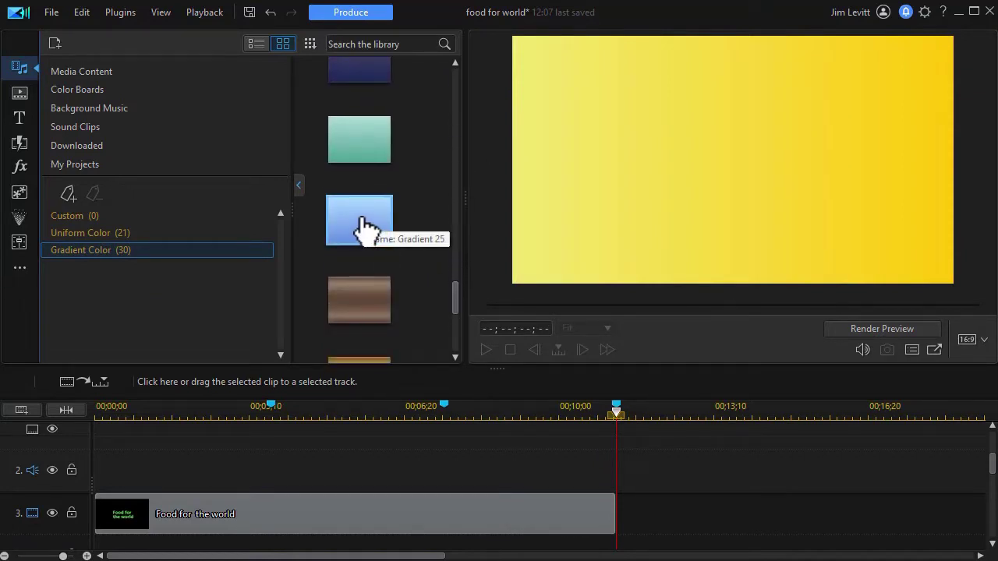
Place Gradient 25 on track 2 and extend it to 00;00;11;07.
left_click_drag(361, 221, 70, 476)
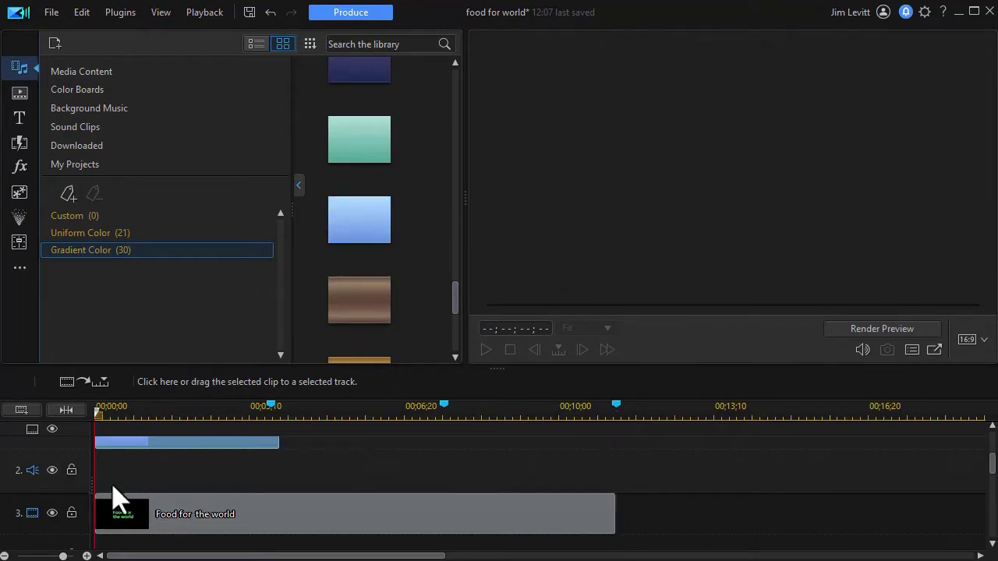
left_click_drag(280, 444, 616, 469)
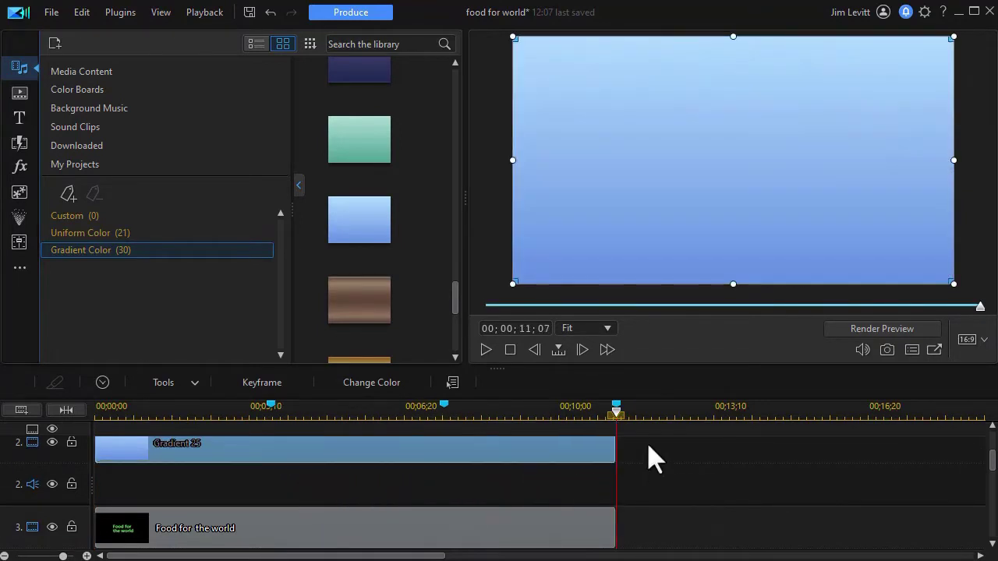
left_click(296, 406)
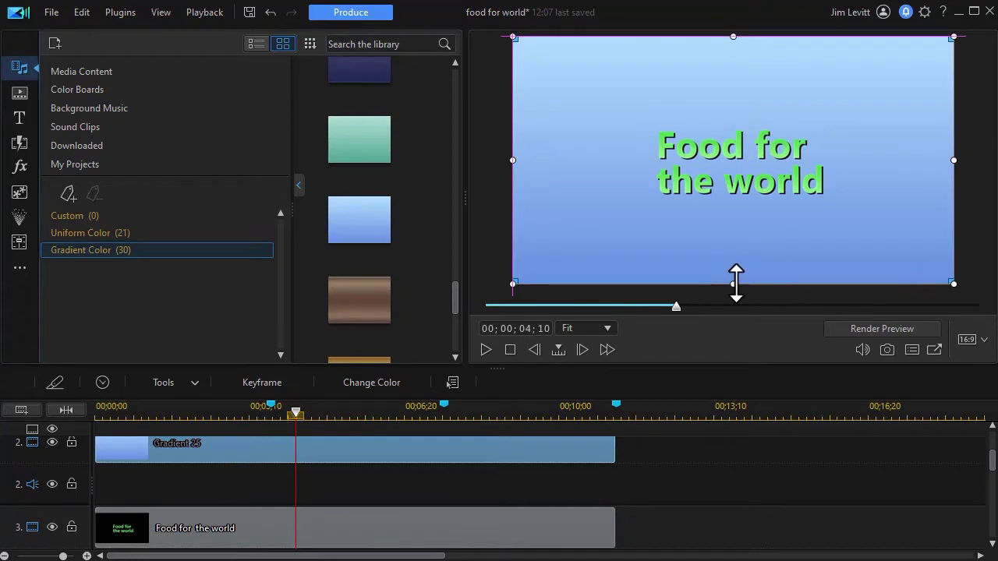
double_click(410, 452)
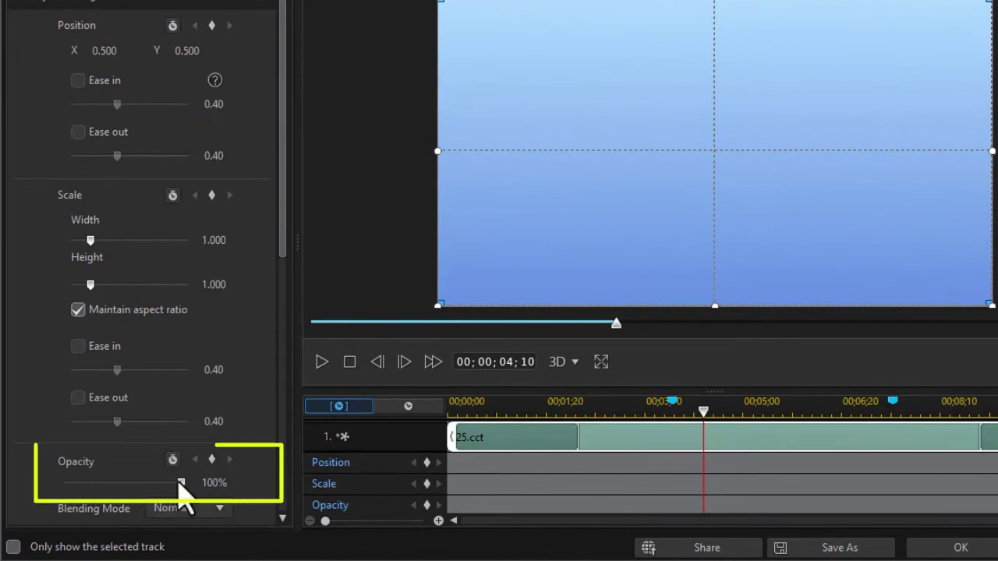
Resize the gradient to 0.484 × 0.474 at X 0.514, Y 0.501 with 100% opacity.
mouse_move(179, 483)
left_mouse_down()
mouse_move(140, 484)
mouse_move(138, 493)
left_mouse_up()
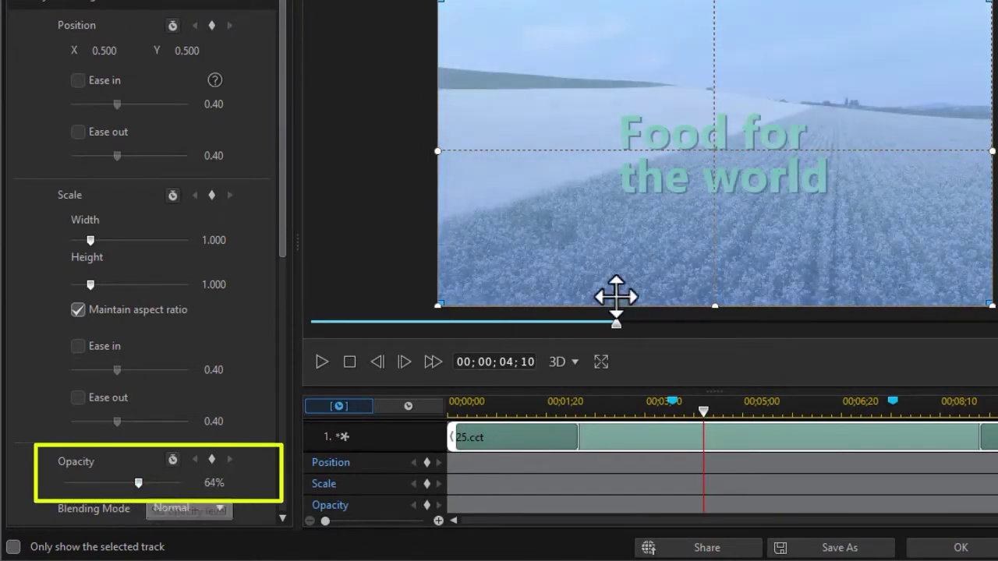
left_click(78, 310)
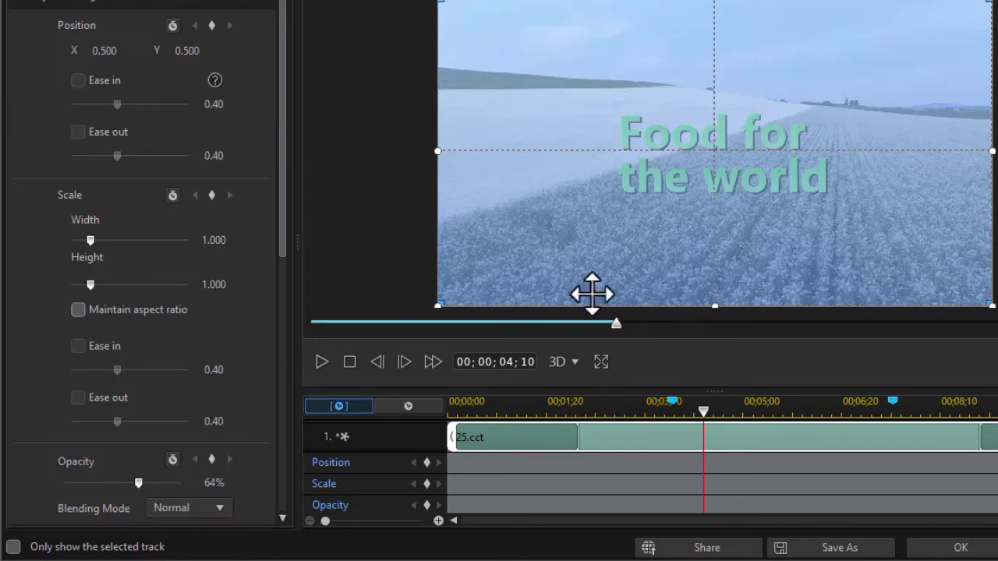
left_click_drag(718, 302, 723, 229)
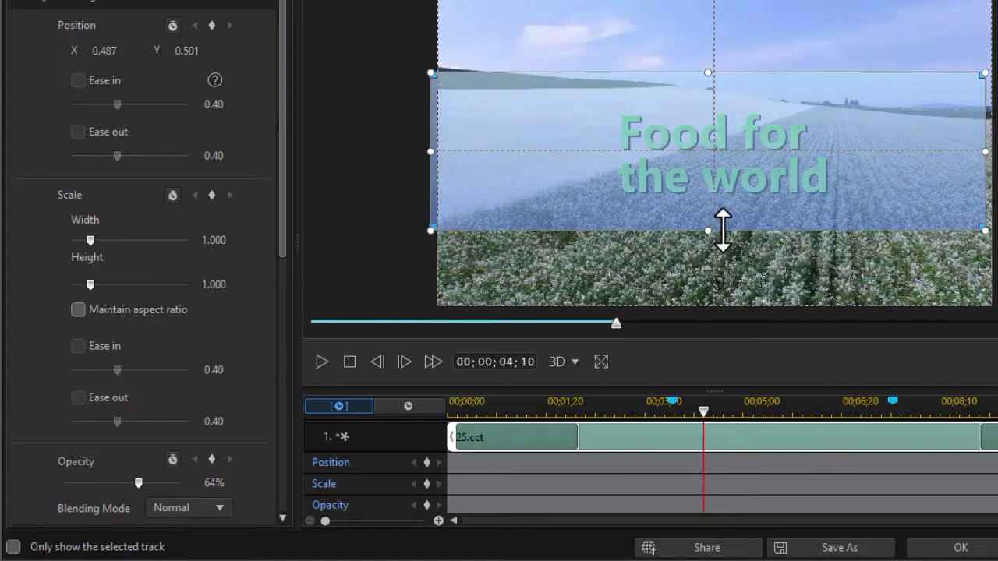
left_click_drag(708, 75, 710, 81)
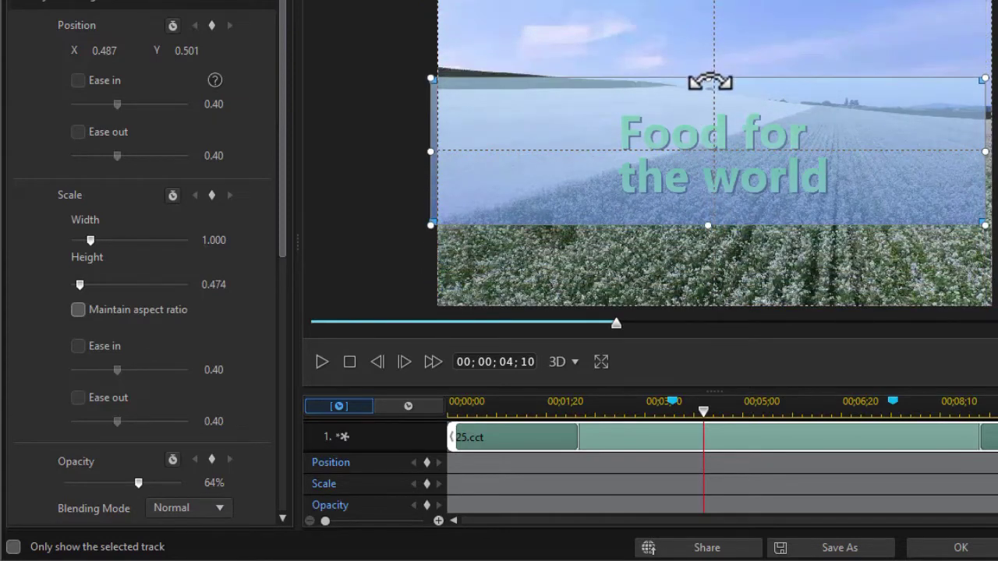
left_click_drag(434, 152, 579, 172)
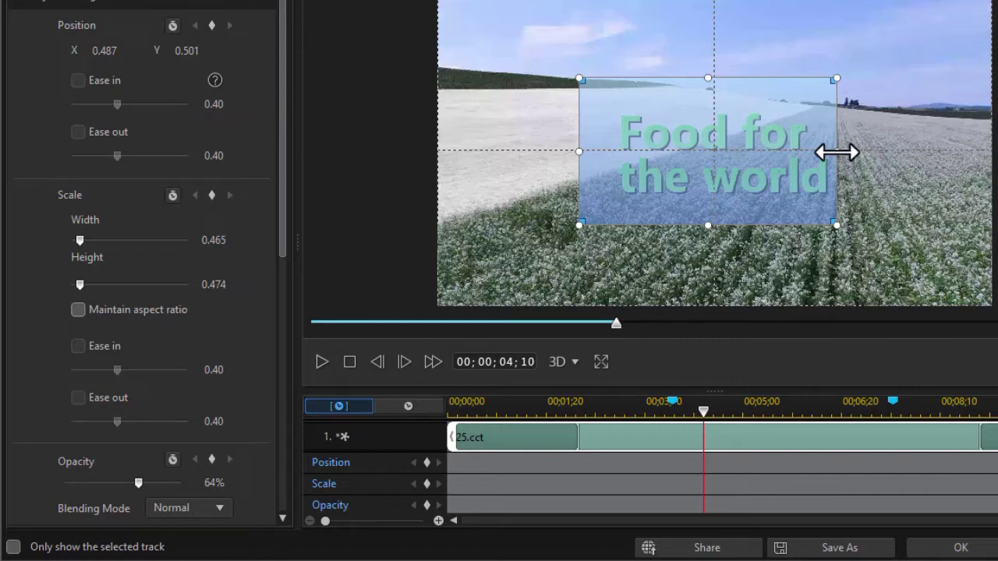
left_click_drag(837, 153, 840, 152)
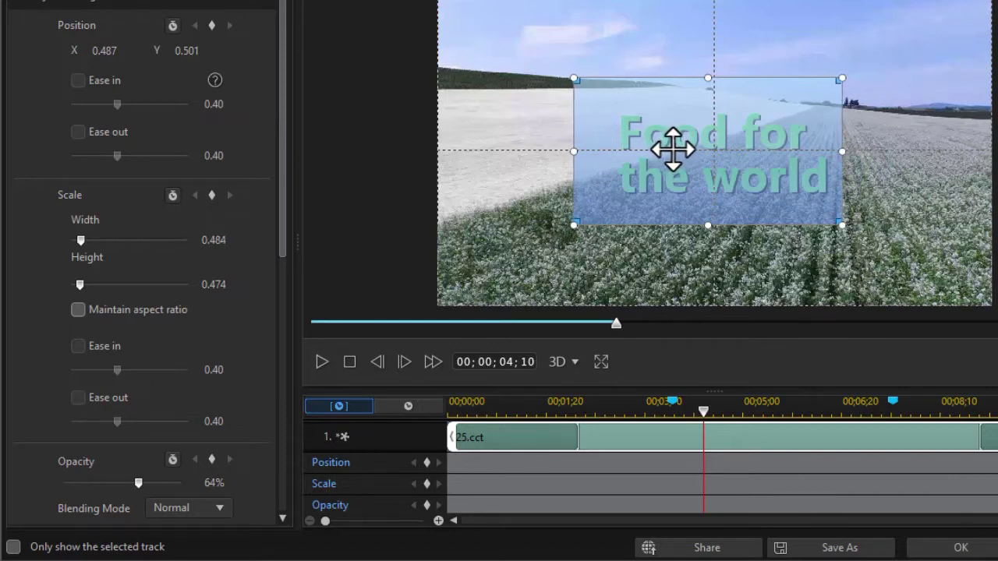
left_click_drag(673, 148, 691, 150)
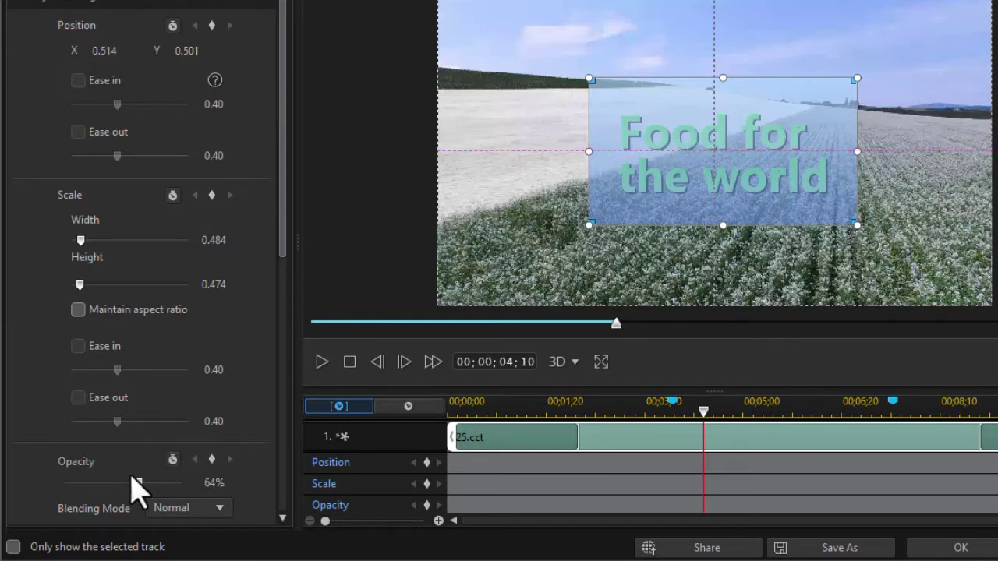
left_click_drag(146, 494, 200, 504)
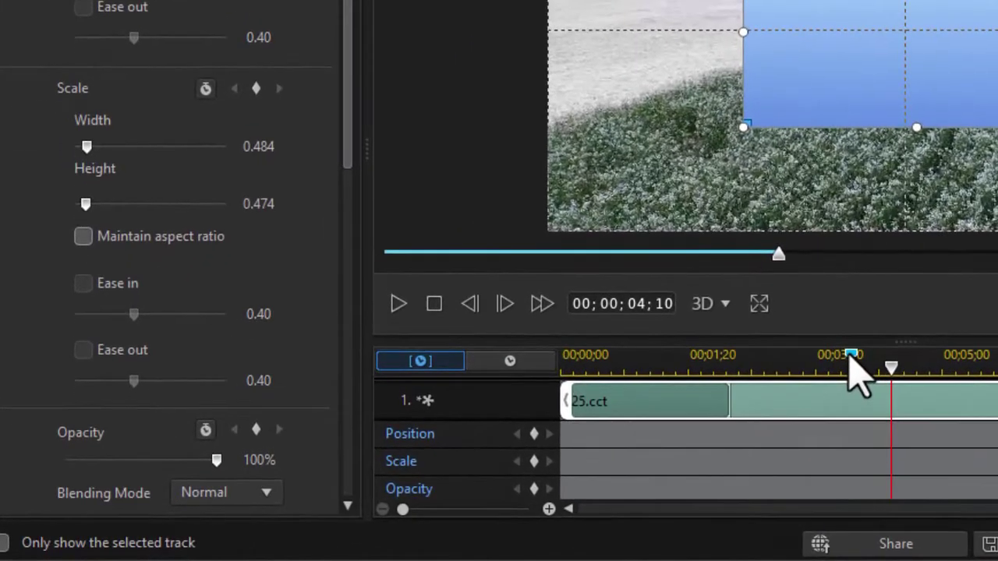
Add opacity keyframes on the gradient at 00;00;03;24 and 00;00;07;16.
left_click(851, 357)
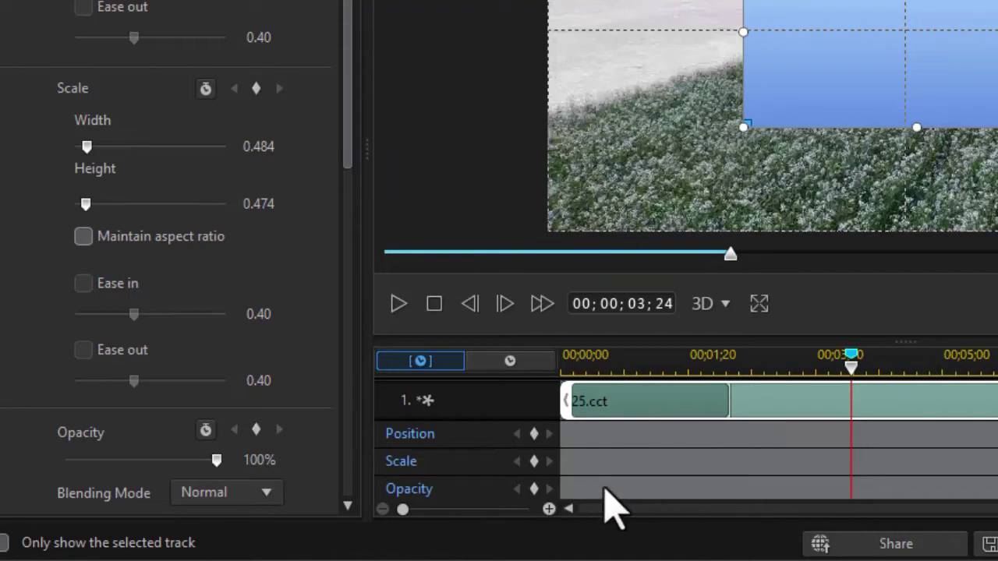
left_click(534, 489)
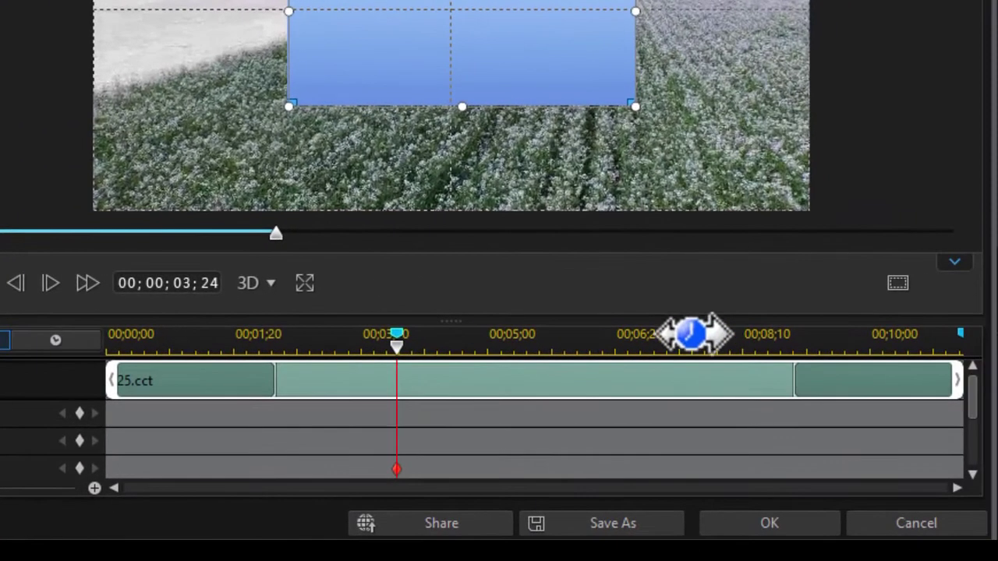
left_click(997, 356)
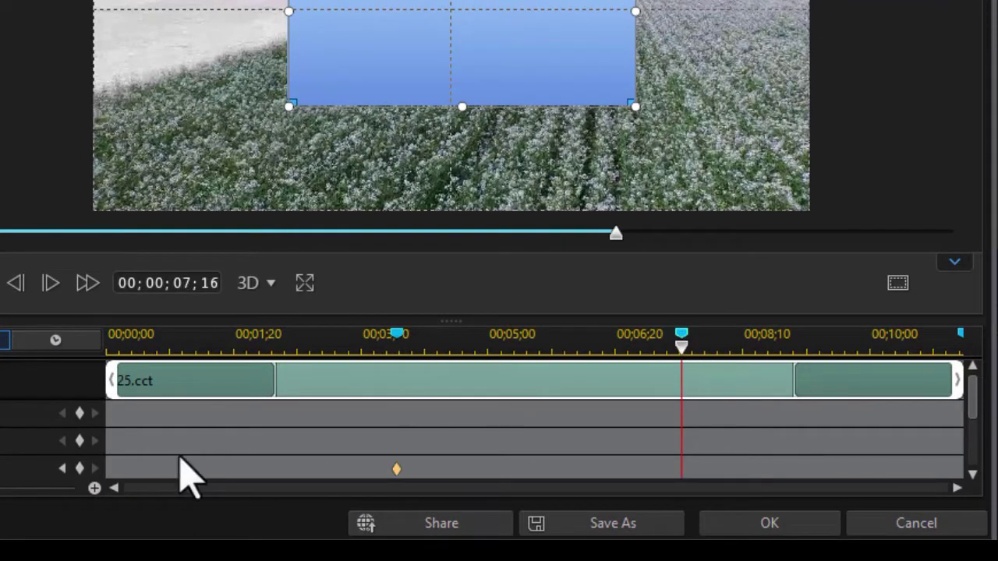
left_click(79, 468)
Set the gradient's opacity to 0% at the clip start and apply the keyframes.
left_click_drag(681, 335, 0, 436)
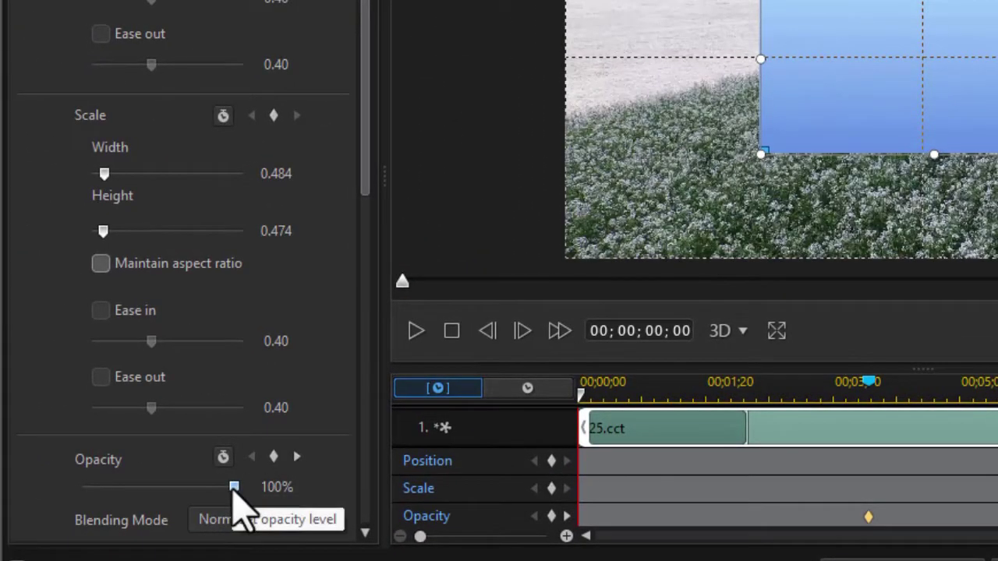
left_click_drag(234, 488, 45, 512)
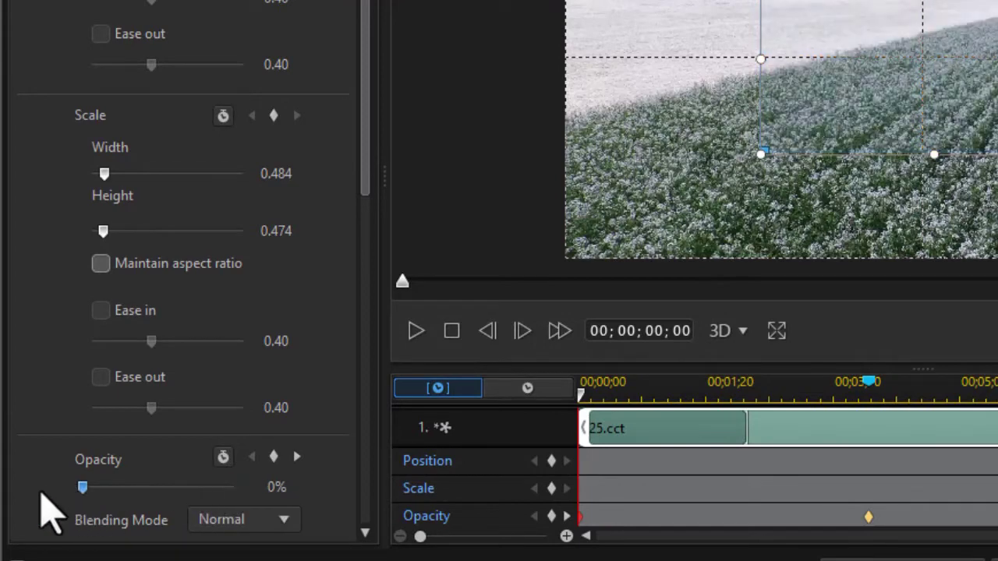
left_click_drag(581, 407, 997, 448)
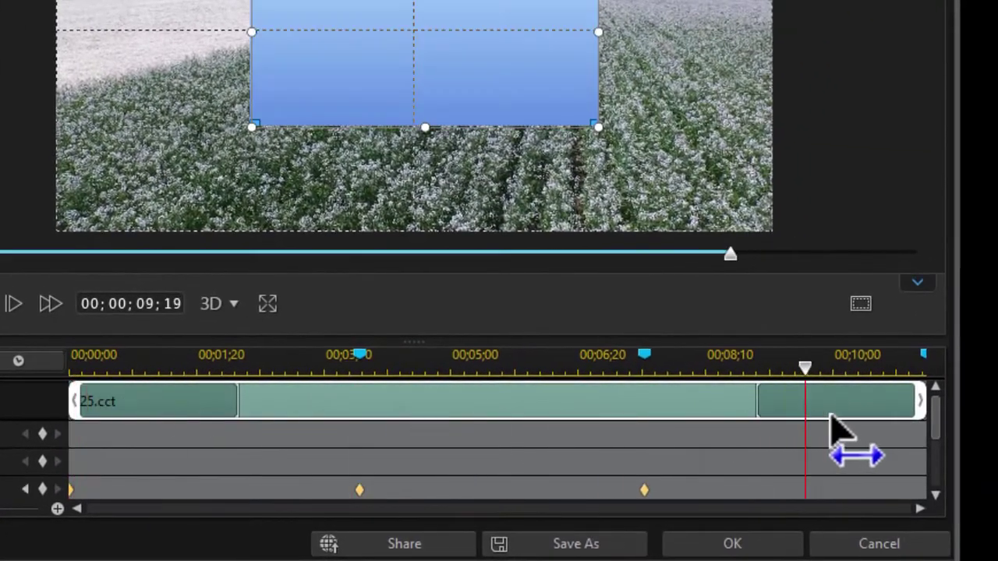
left_click_drag(830, 425, 944, 457)
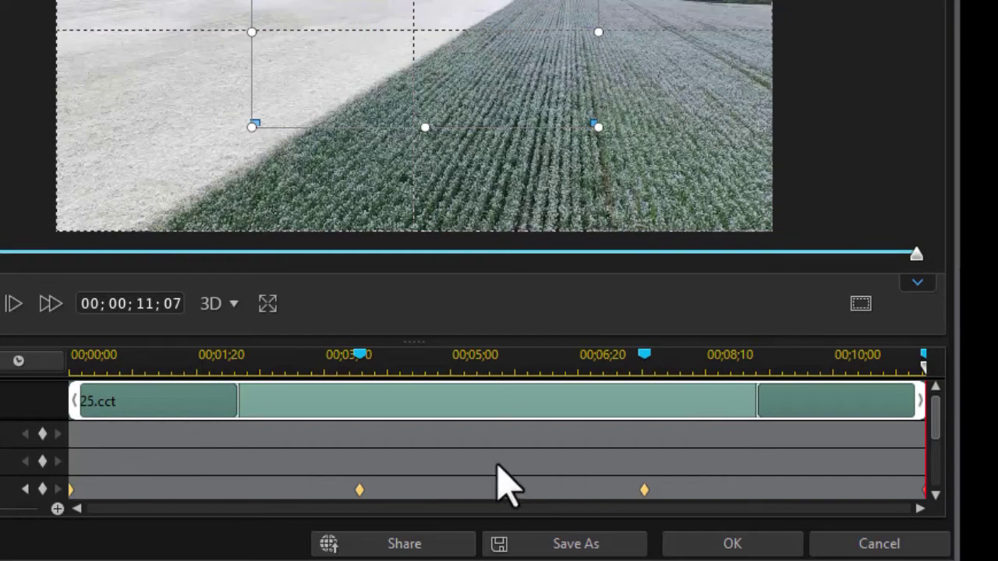
left_click(751, 548)
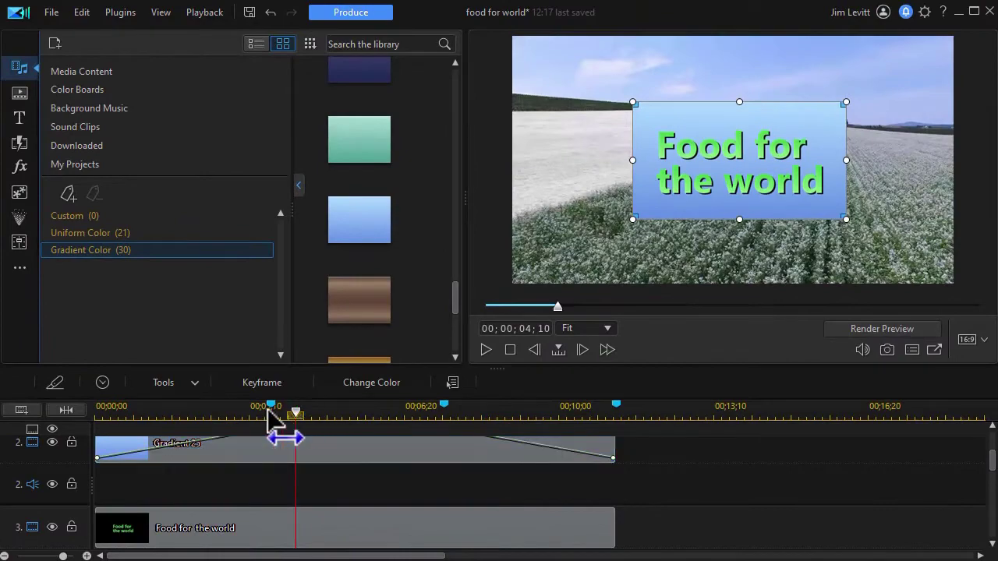
Replay the project from 0 to confirm the blue title box fades out by 00;00;11;07.
left_click_drag(267, 419, 31, 413)
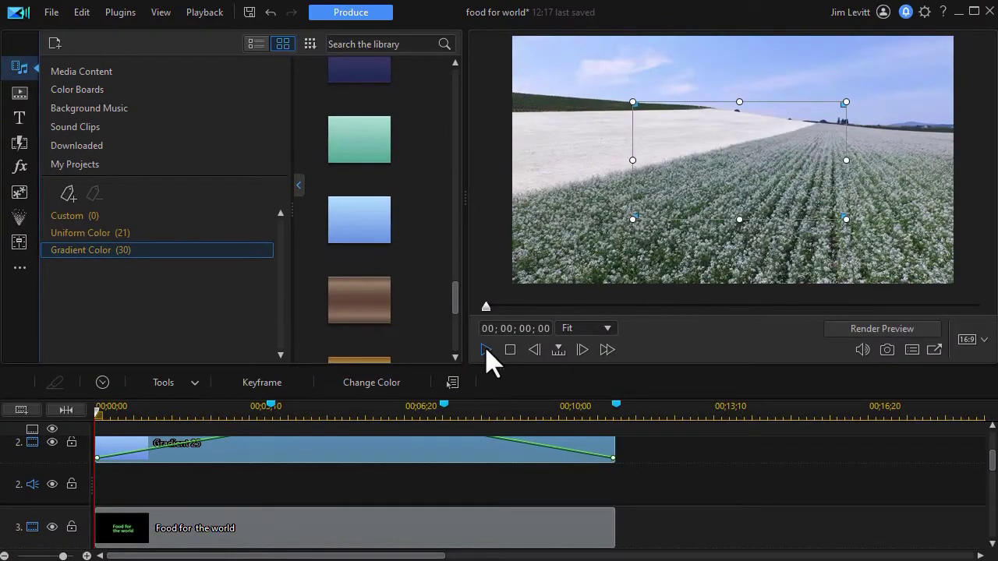
left_click(486, 349)
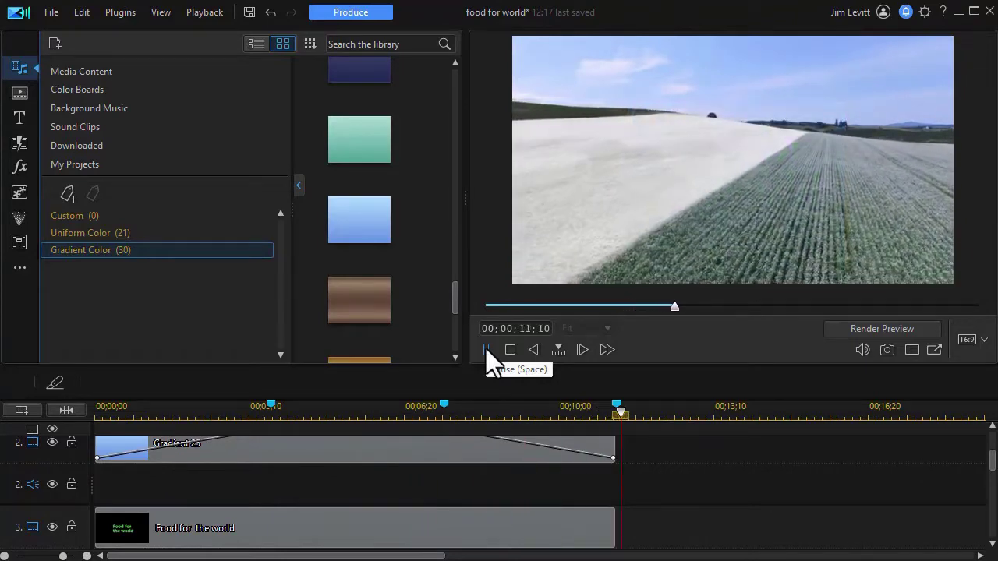
left_click(511, 350)
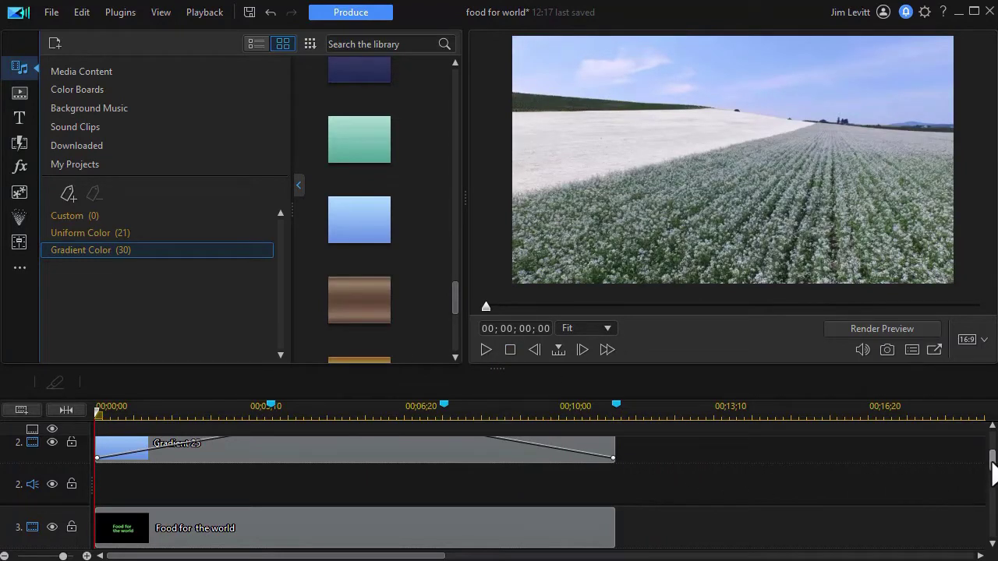
scroll(992, 464, "down", 4)
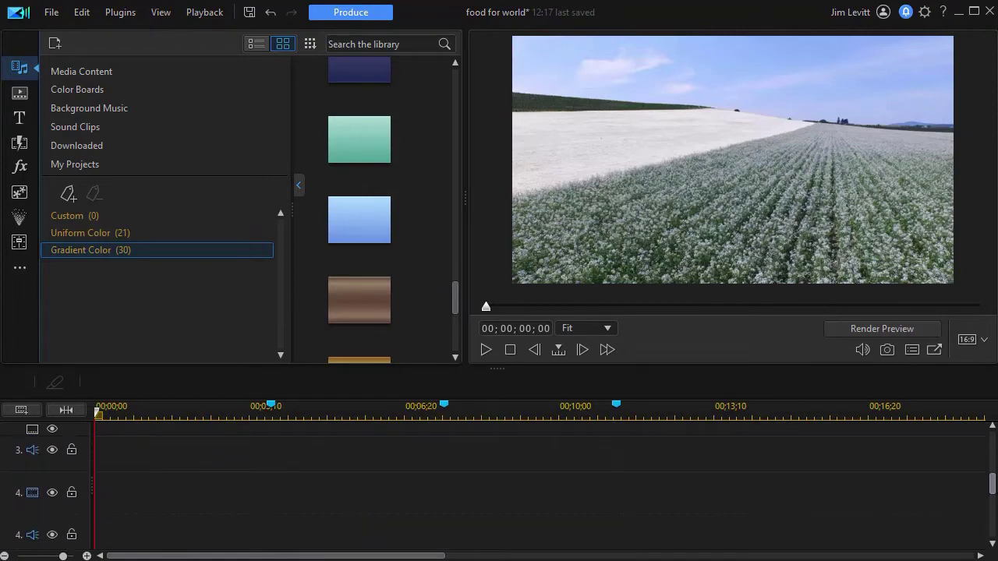
Open the PiP Objects library and show the 14 red Sketch Animation shapes.
left_click(362, 412)
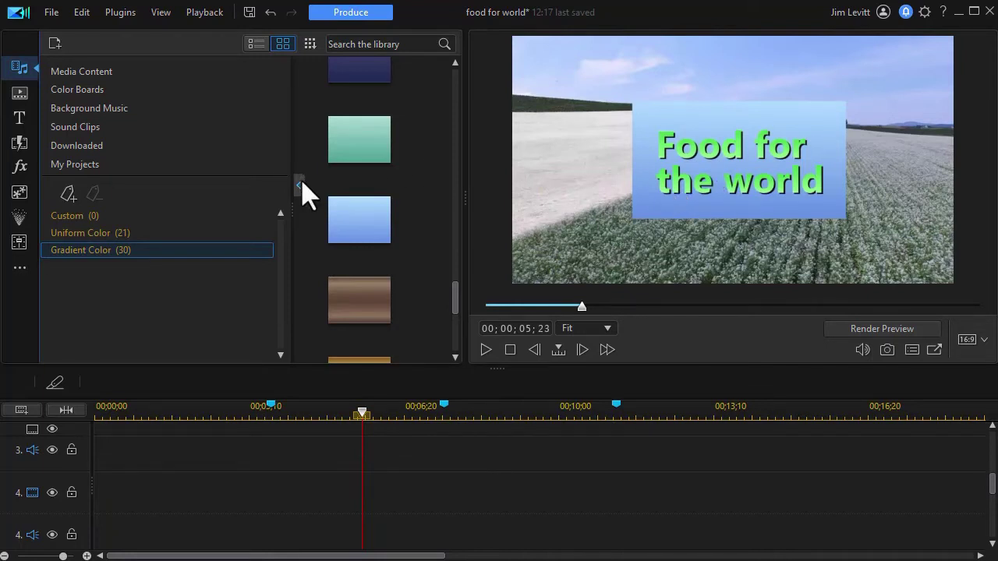
left_click(77, 89)
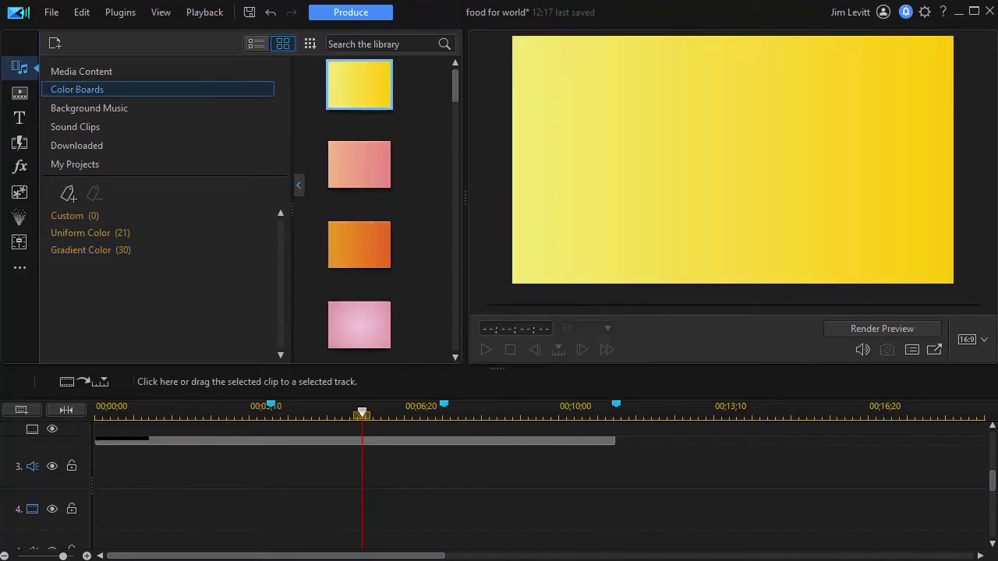
left_click(20, 192)
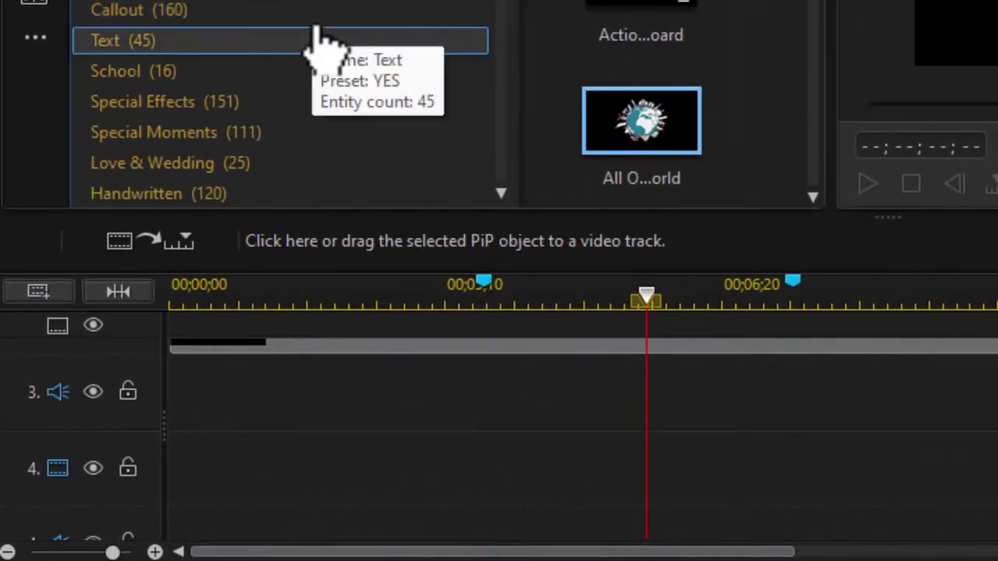
left_click_drag(507, 3, 502, 145)
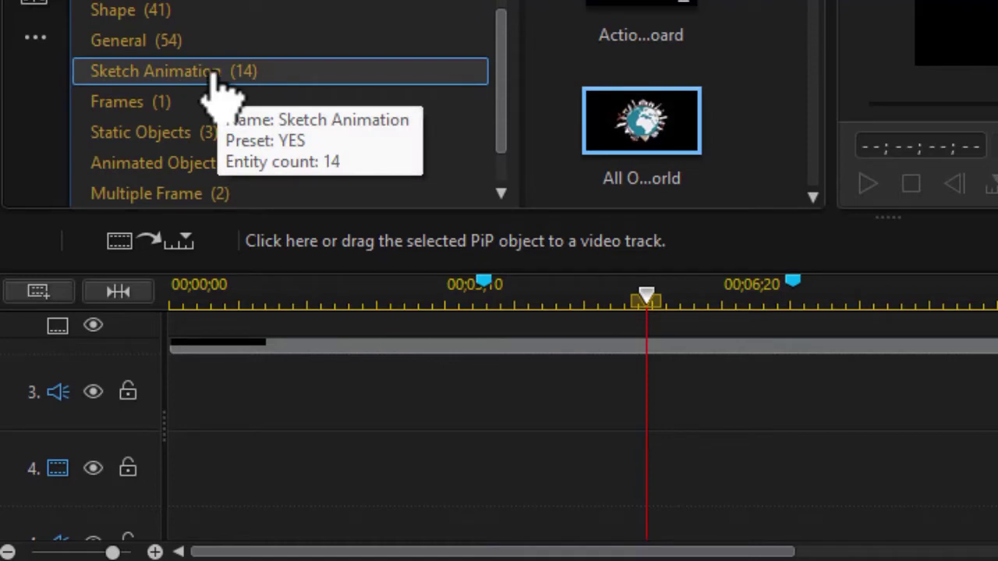
left_click(212, 75)
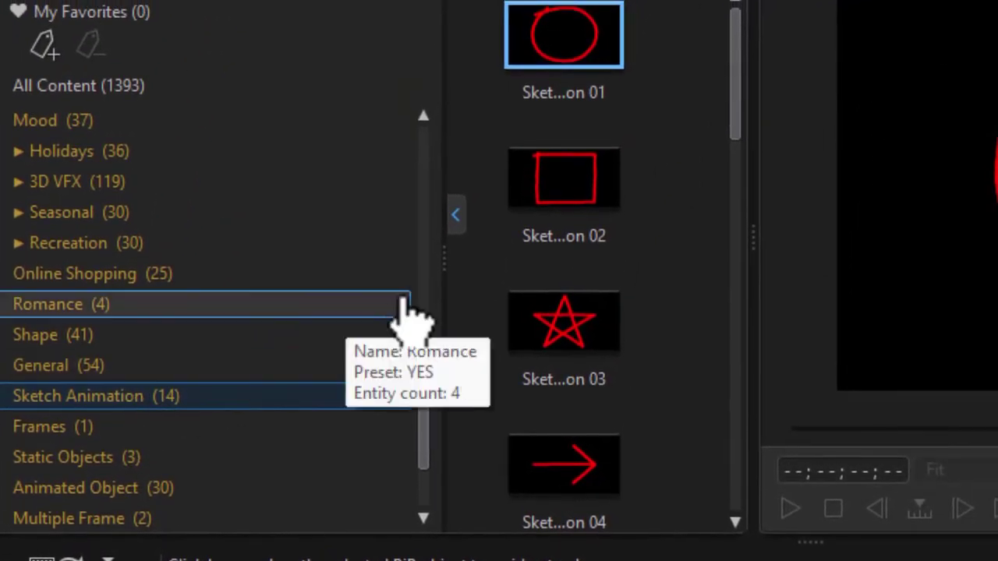
left_click_drag(744, 137, 725, 503)
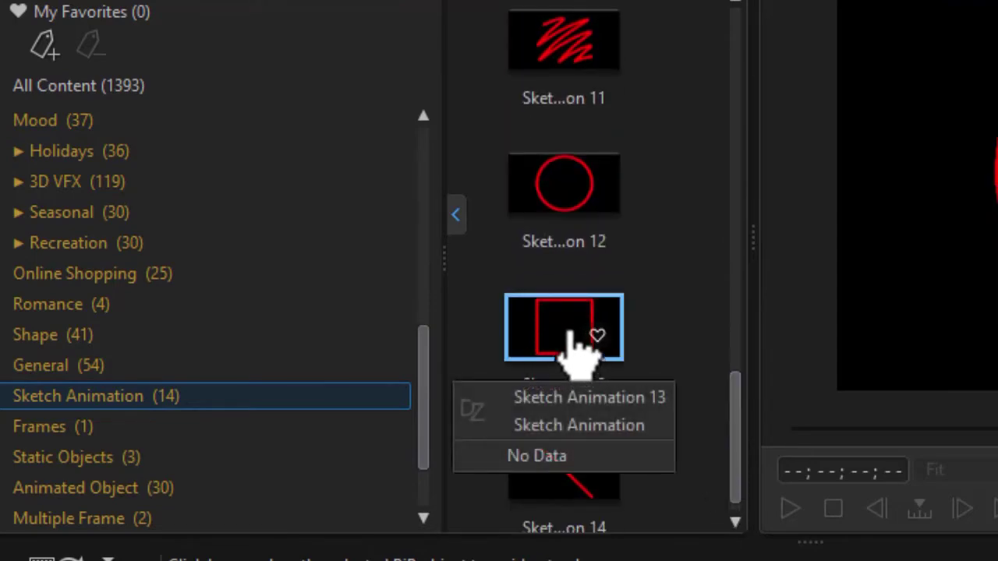
Put the red square Sketch Animation 13 on track 4, spanning 00;00;00 to 00;00;11;07.
mouse_move(577, 336)
left_mouse_down()
mouse_move(517, 429)
mouse_move(229, 541)
mouse_move(86, 515)
left_mouse_up()
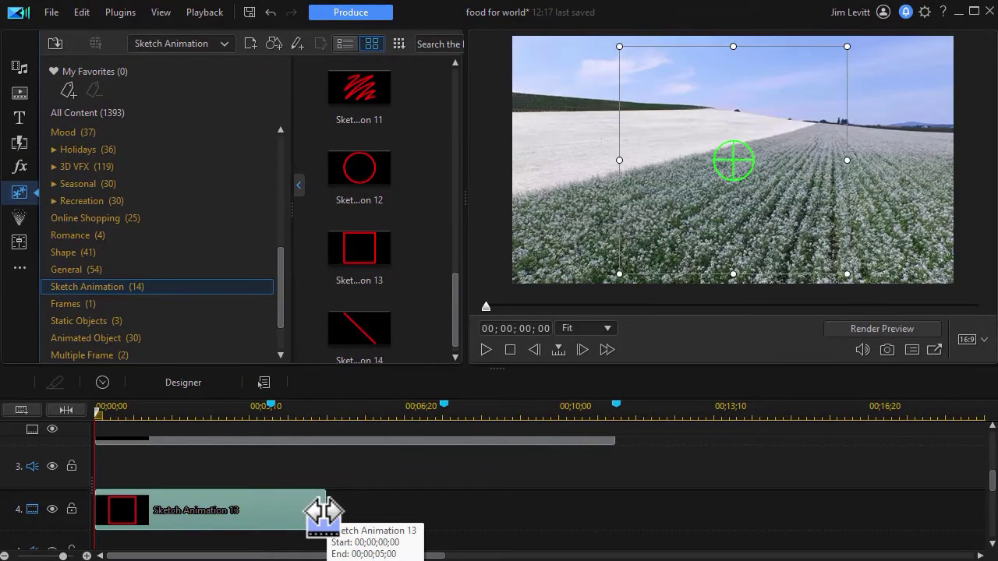
left_click_drag(326, 510, 614, 503)
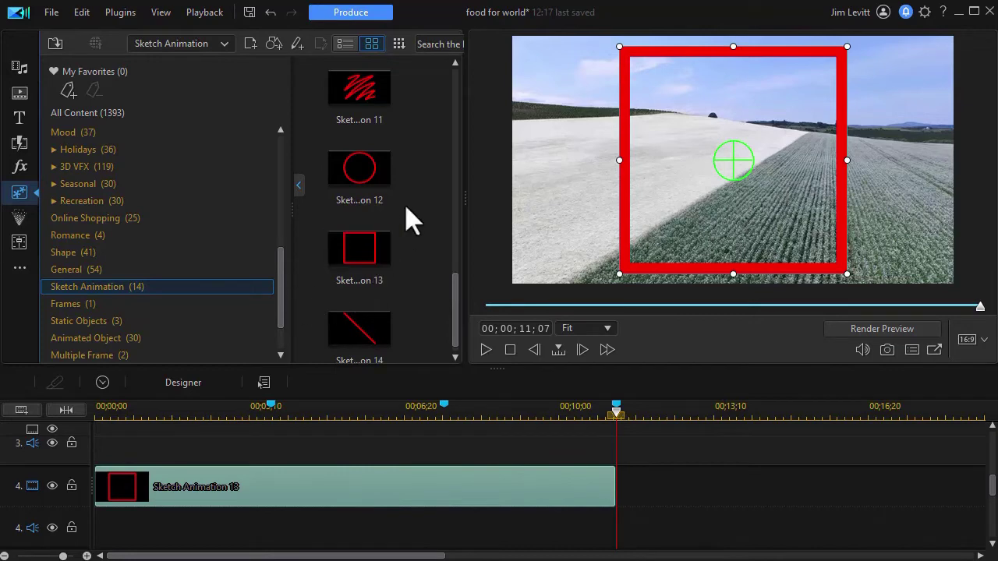
left_click(299, 187)
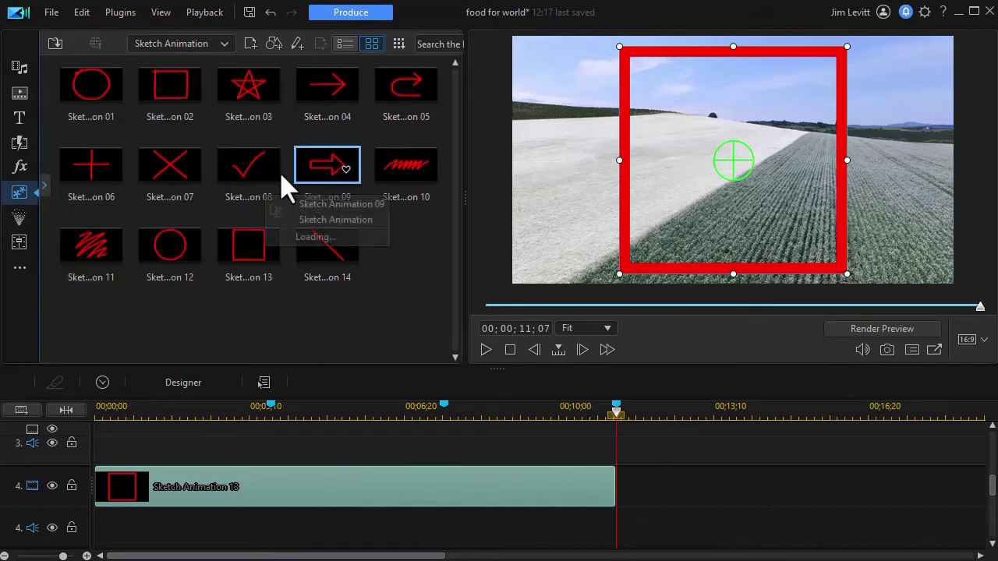
Show the Media Room with its category list hidden and enlarge the preview panel.
left_click(19, 67)
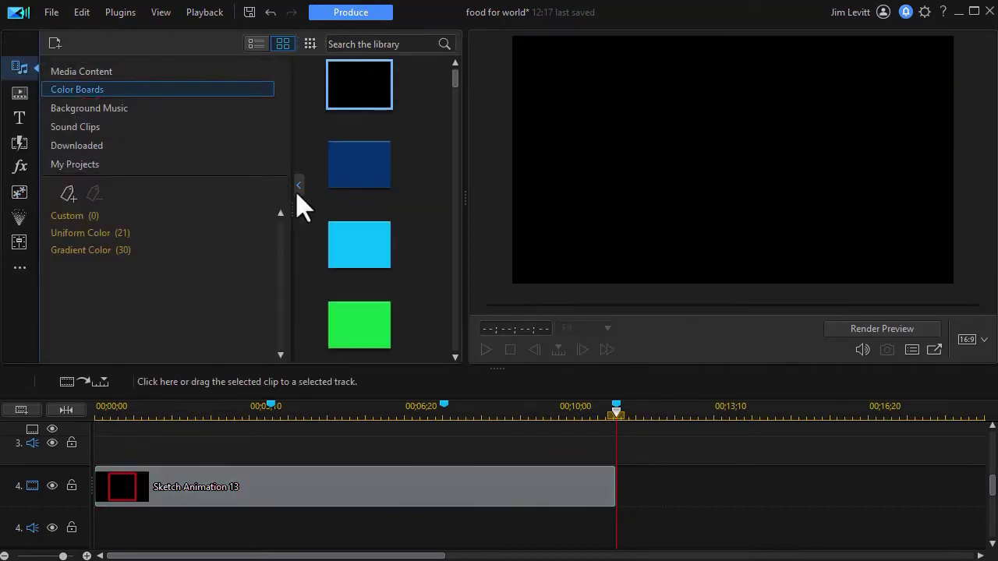
left_click(82, 72)
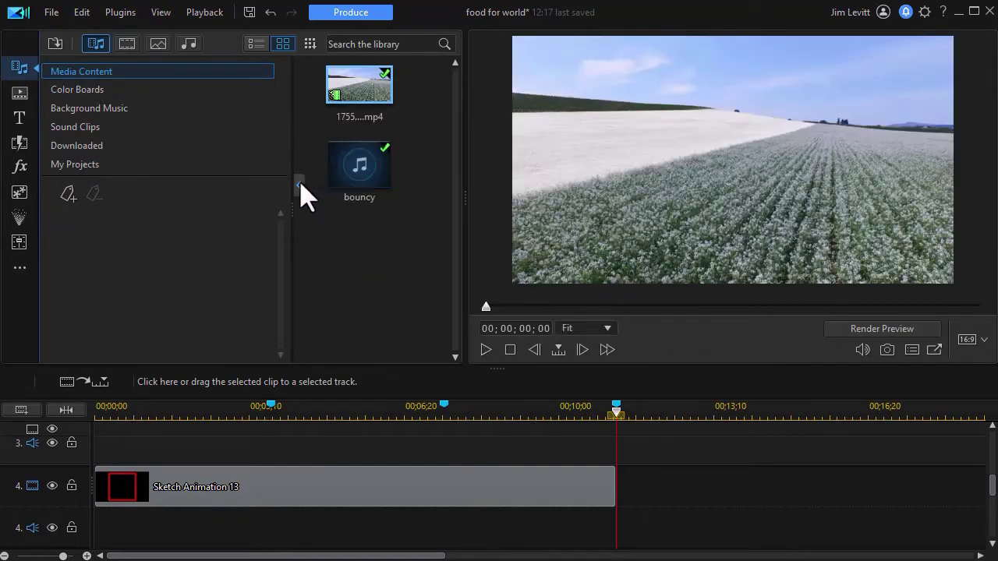
left_click(298, 187)
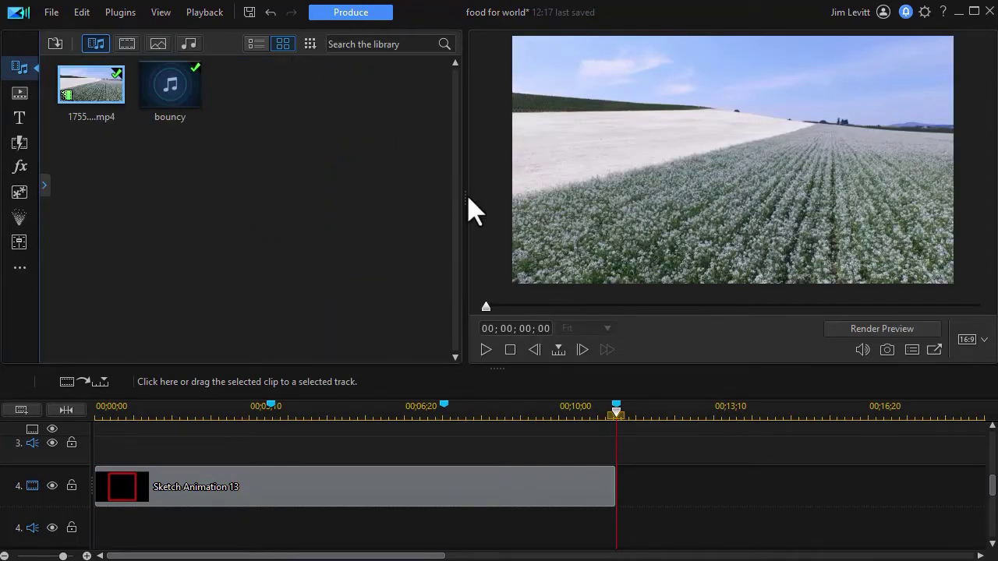
left_click_drag(465, 200, 304, 226)
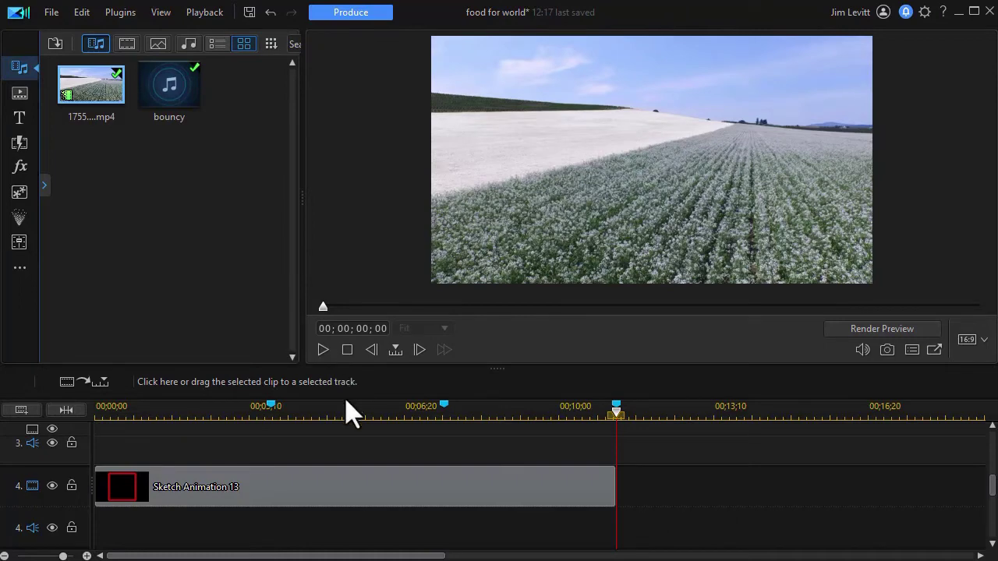
At 00;00;05;10, open Sketch Animation 13 in the Sketch Designer.
left_click(343, 409)
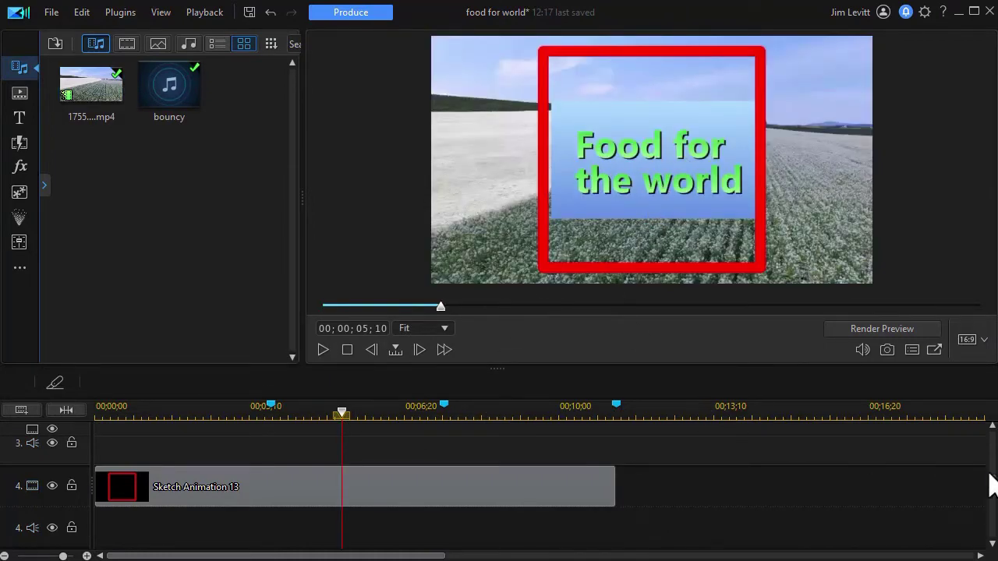
mouse_move(993, 499)
left_mouse_down()
mouse_move(991, 468)
mouse_move(991, 501)
left_mouse_up()
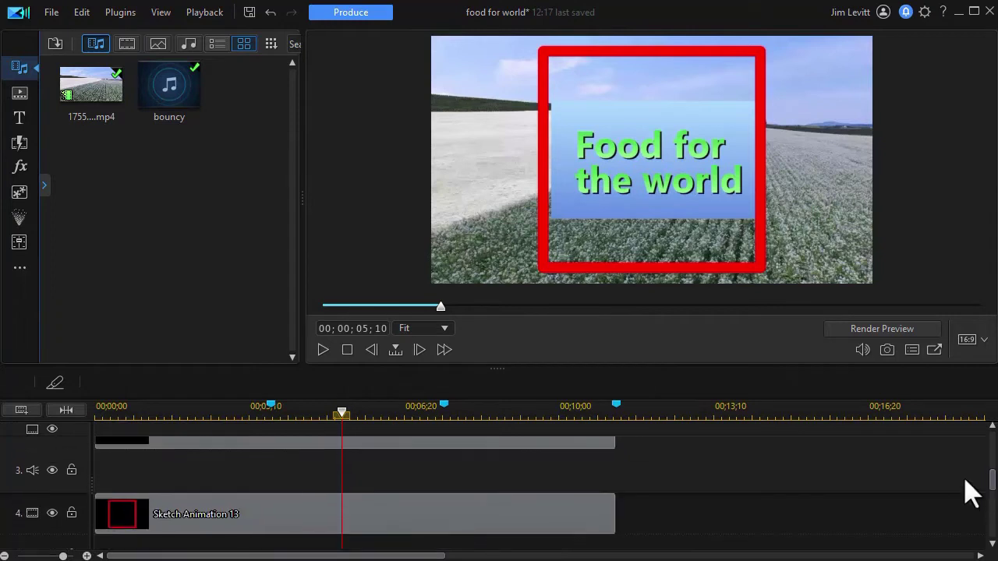
left_click(376, 507)
scroll(375, 506, "down", 1)
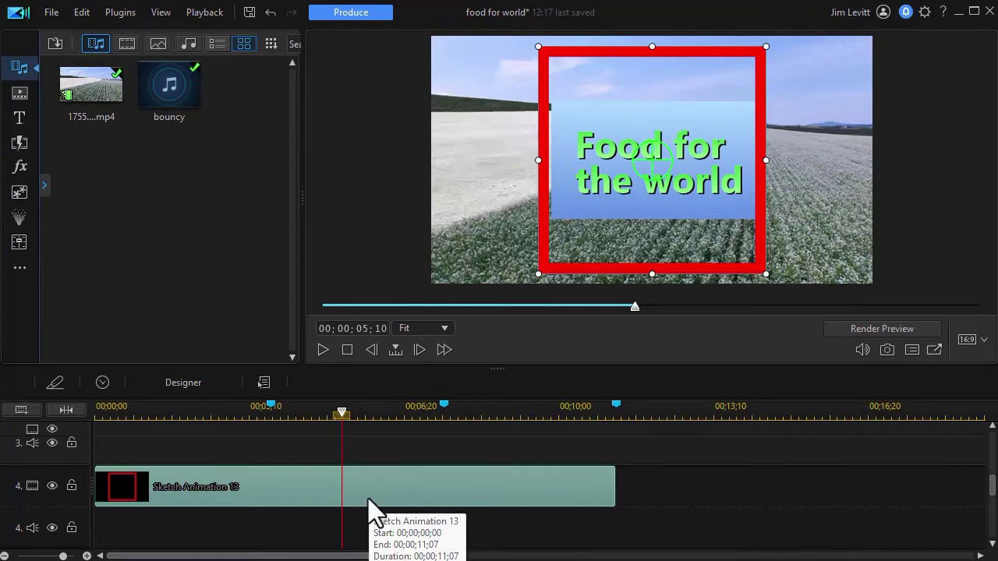
double_click(368, 498)
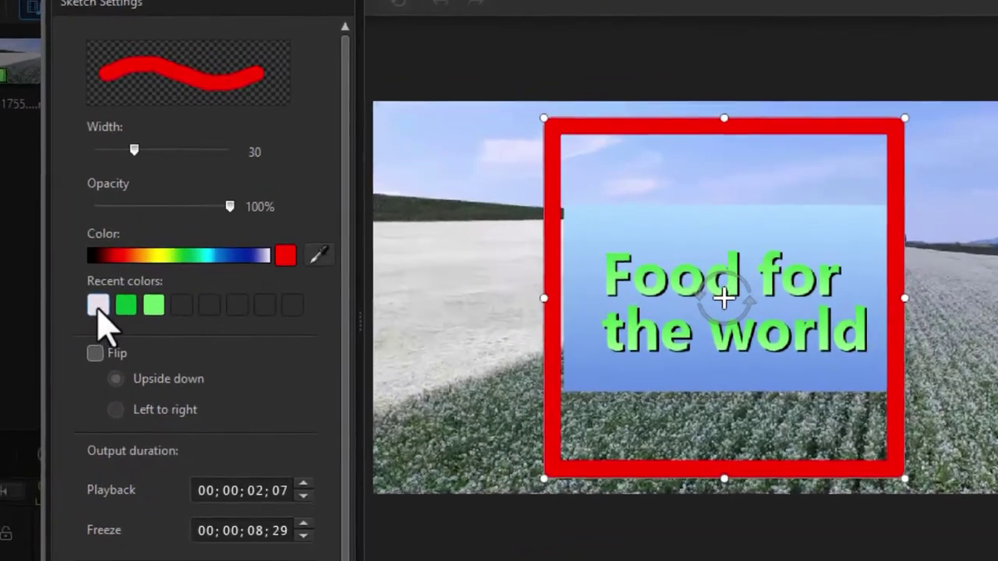
Make the sketch stroke white, width 5, and resize its frame snugly around the title box.
left_click(141, 269)
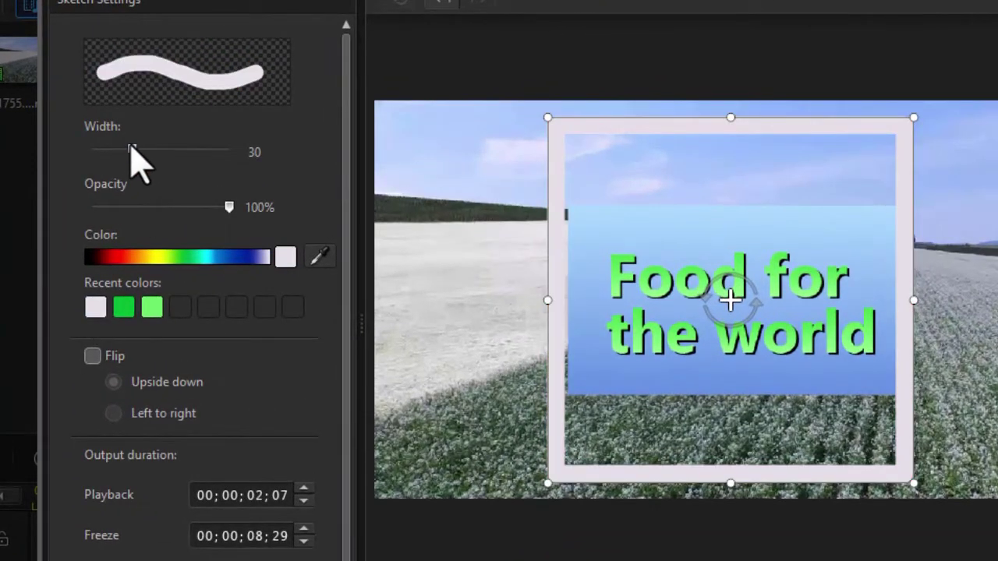
left_click_drag(131, 148, 90, 148)
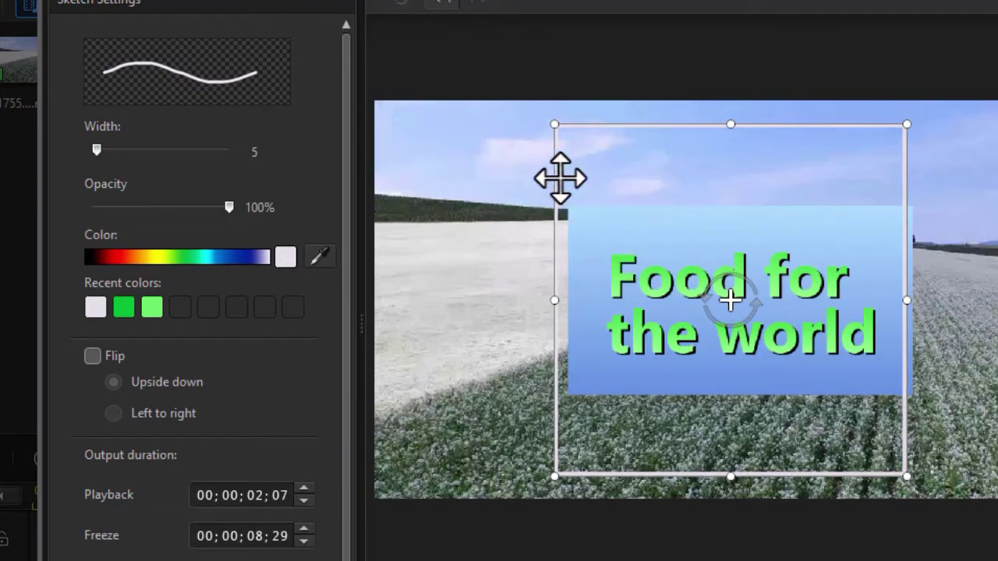
left_click_drag(555, 126, 581, 150)
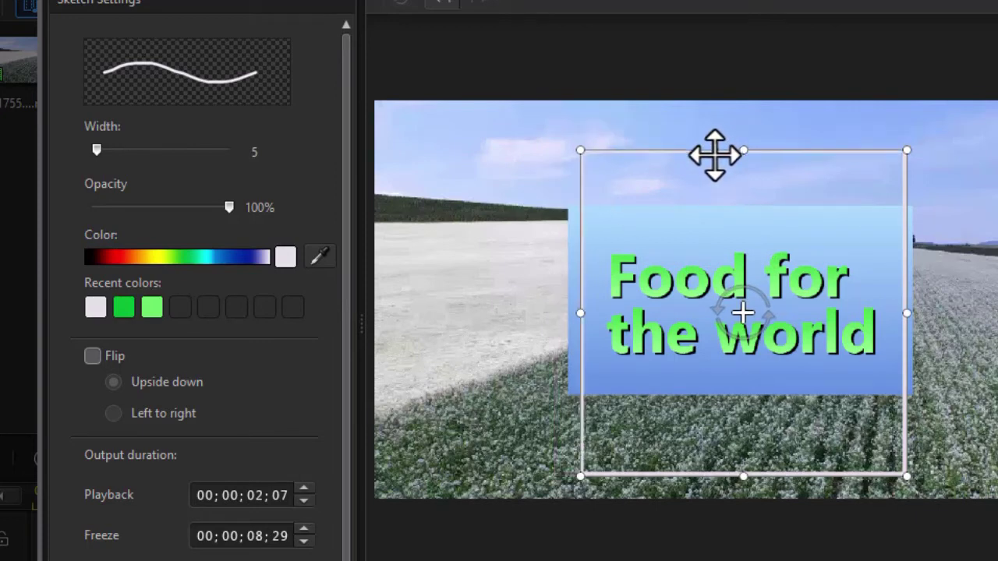
left_click_drag(715, 154, 711, 216)
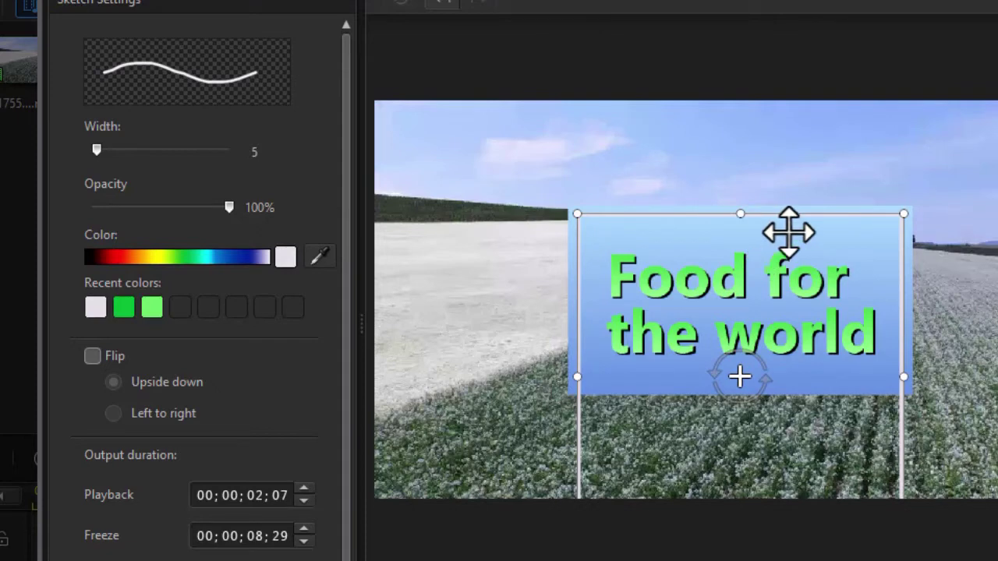
left_click_drag(741, 213, 735, 380)
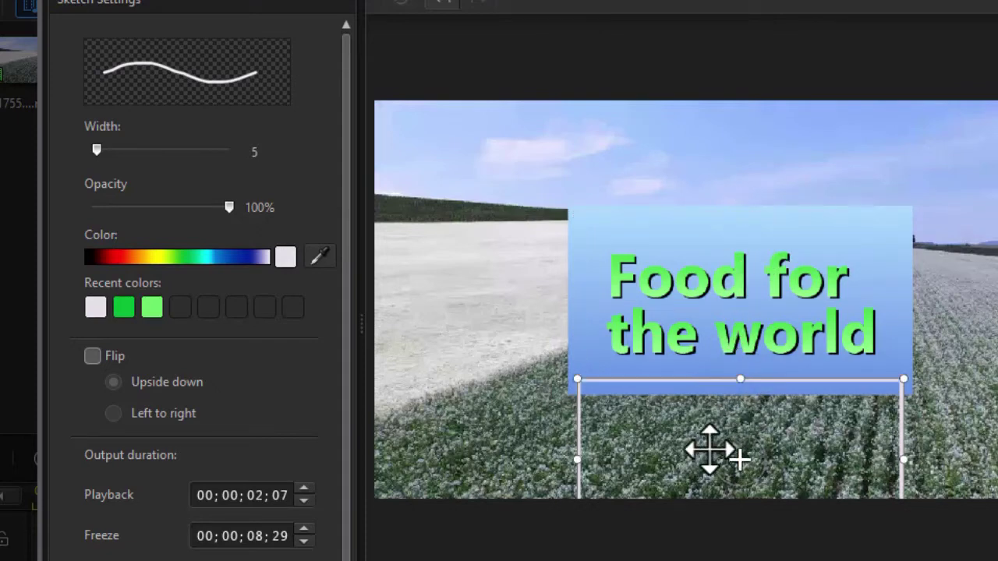
left_click(702, 290)
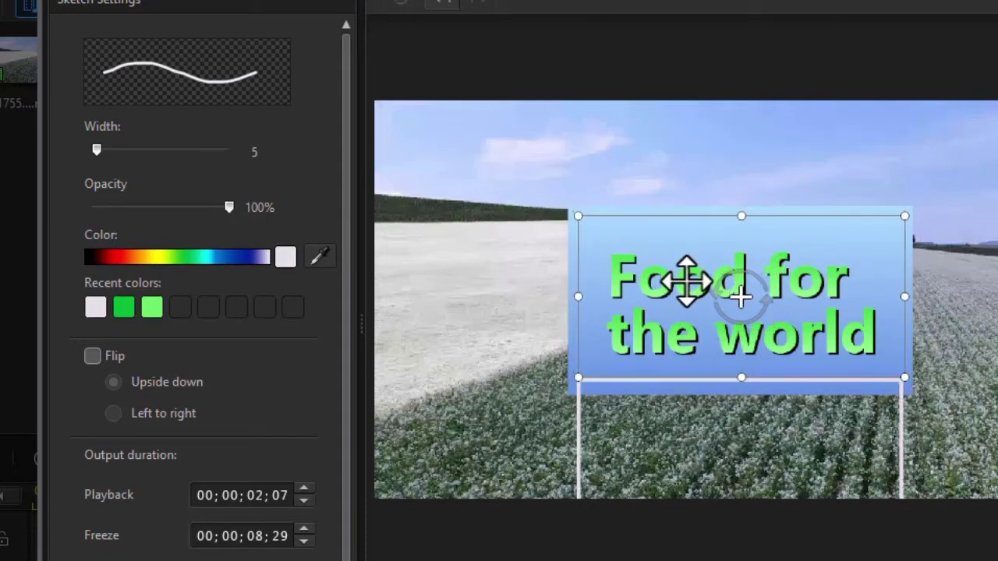
key("ctrl+z")
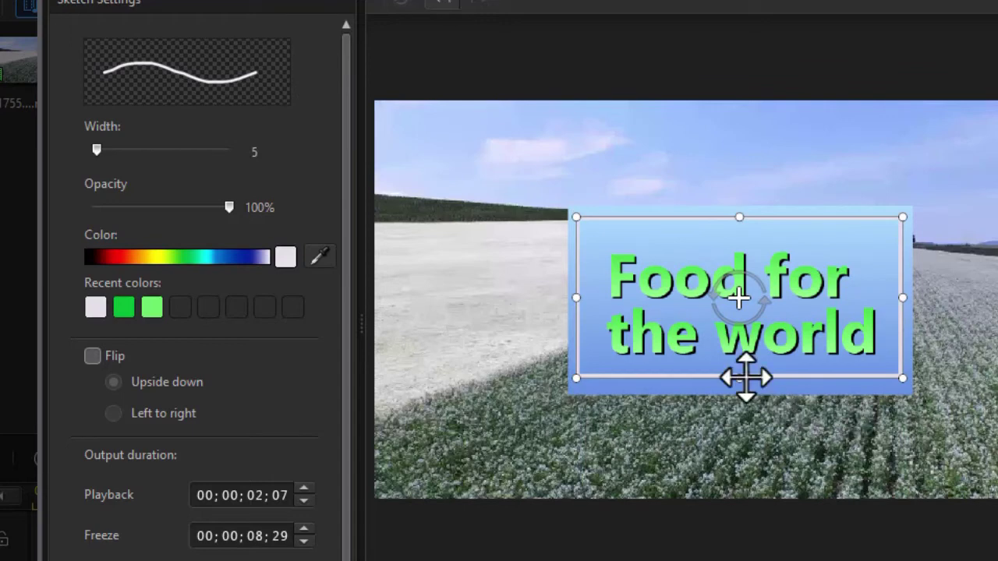
left_click_drag(741, 378, 735, 382)
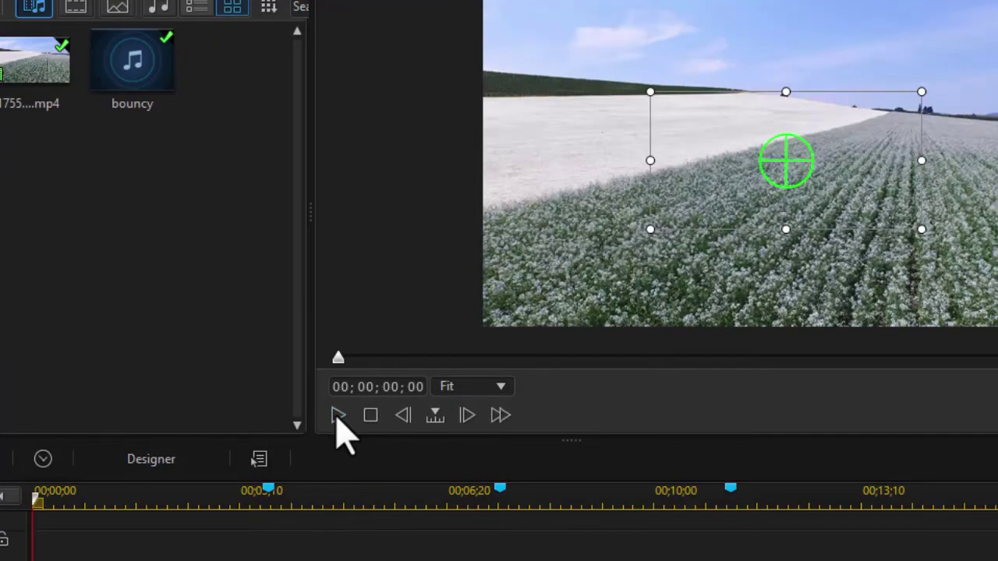
Play the first few seconds to watch the white border draw in around the title.
left_click(338, 415)
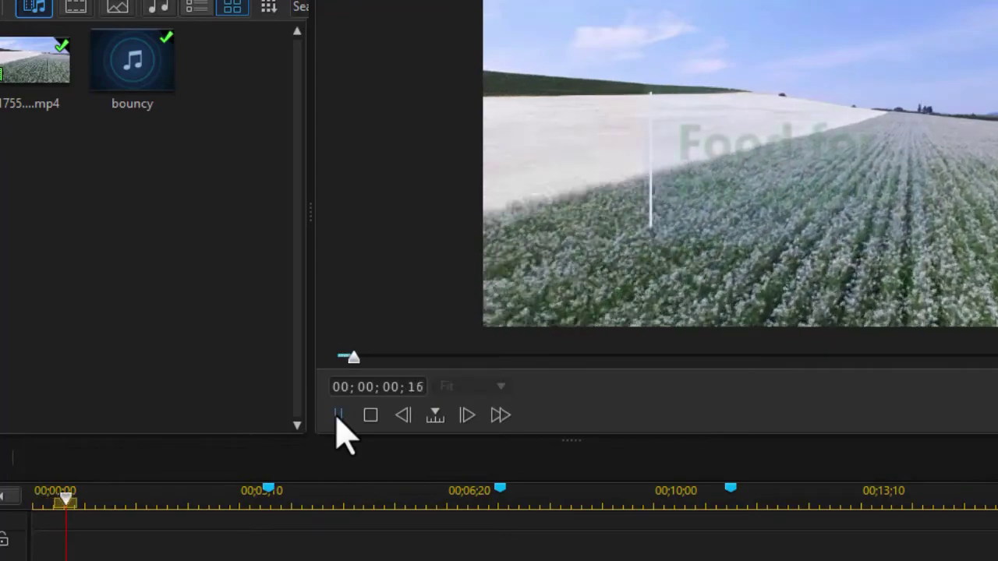
left_click(338, 416)
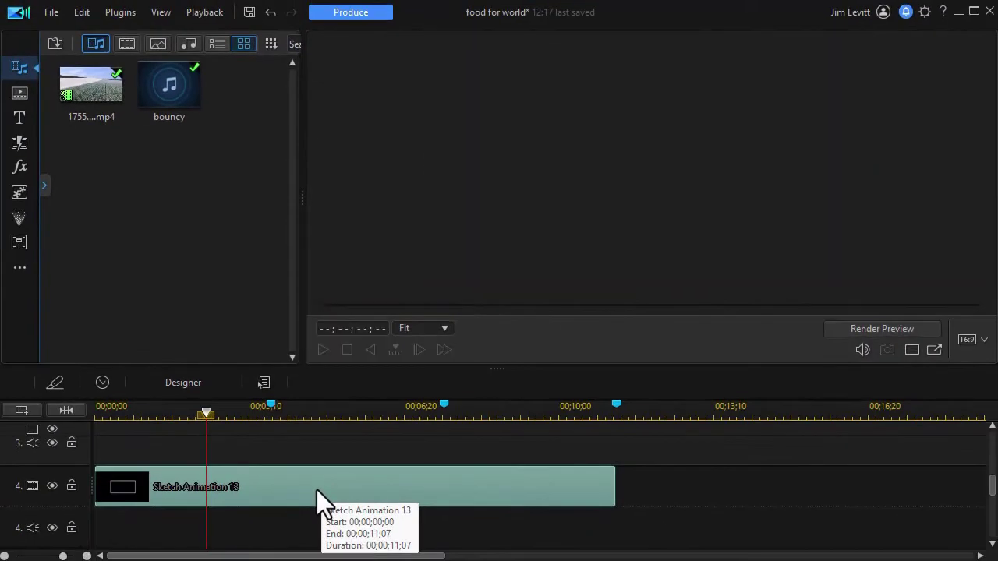
Set the sketch's draw-in to 00;00;03;24, enable the Reverse ending effect, then replay.
double_click(317, 490)
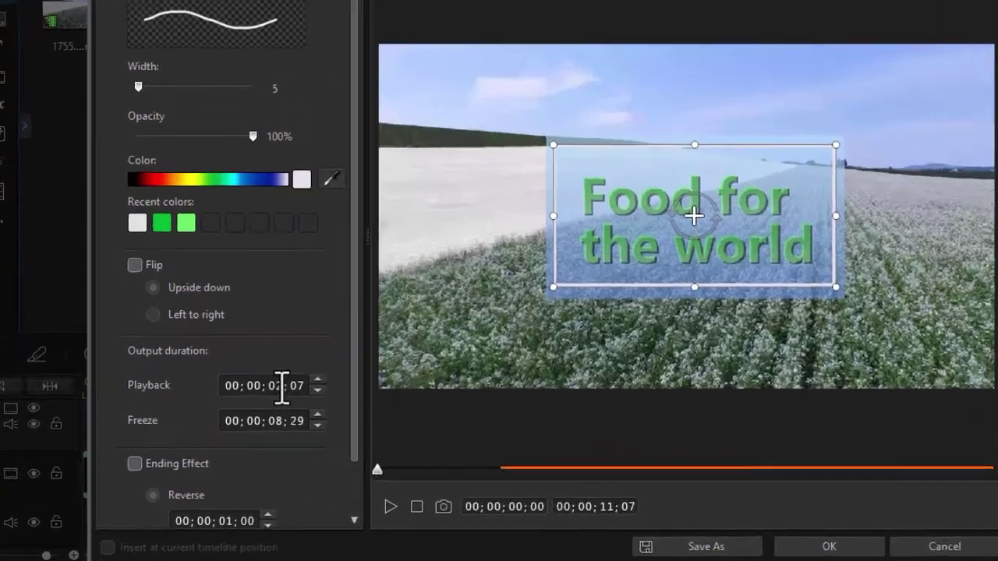
left_click(259, 410)
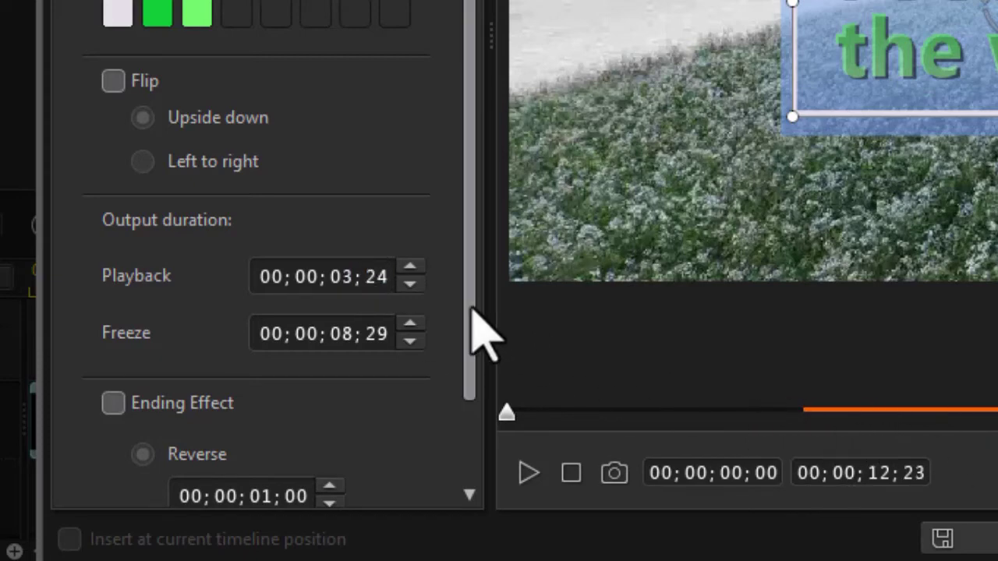
left_click_drag(472, 335, 481, 495)
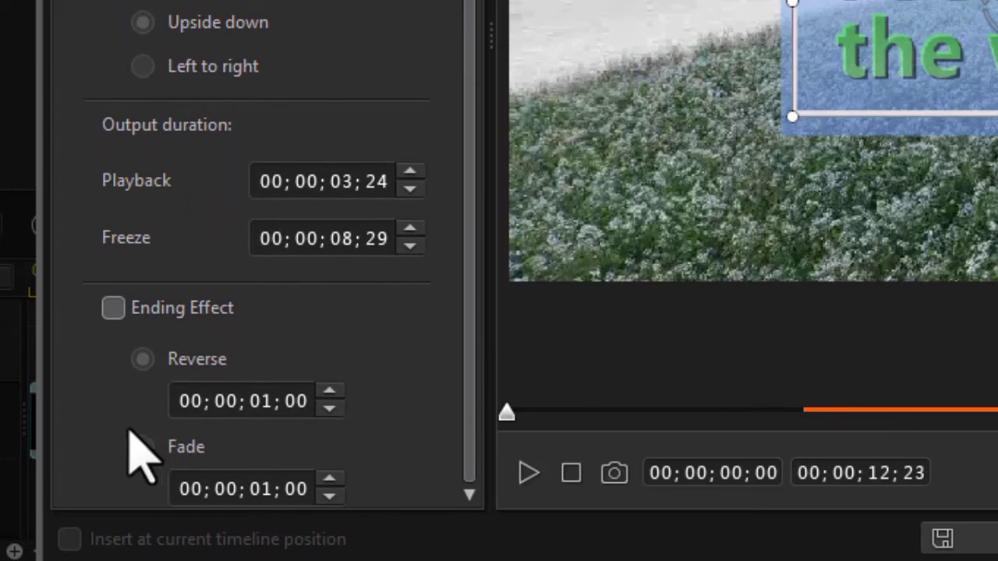
left_click(115, 311)
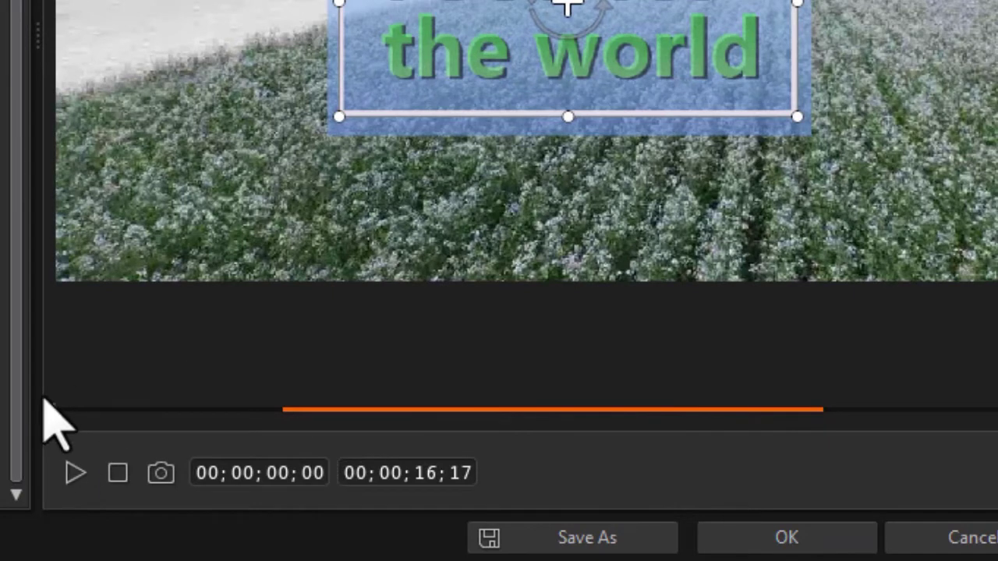
left_click(787, 538)
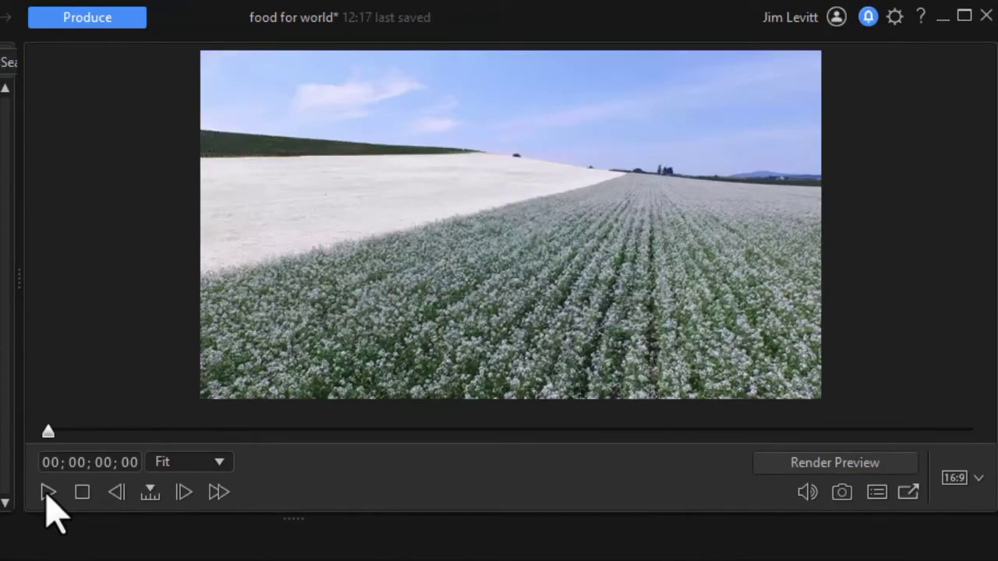
left_click(48, 494)
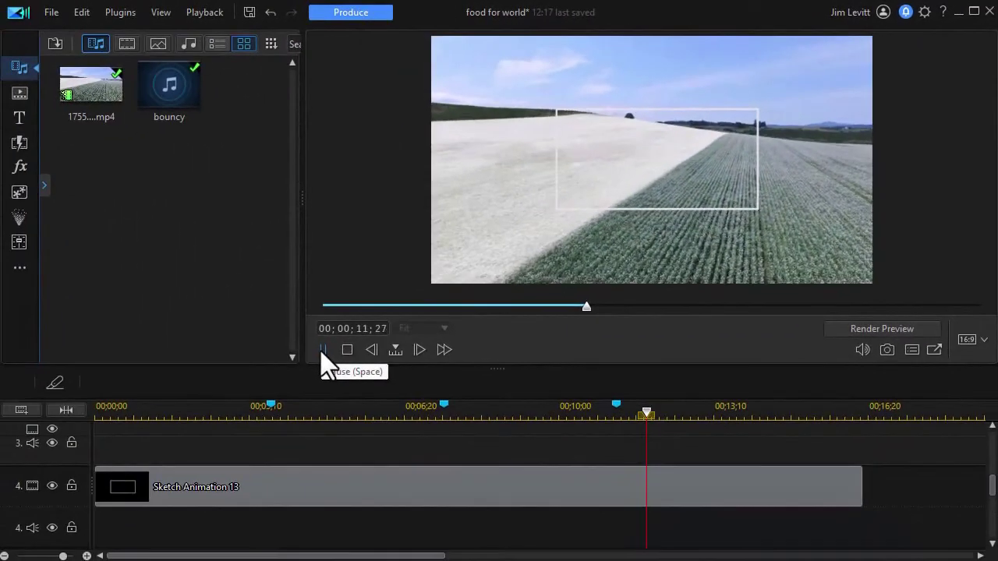
Pause, cut Sketch Animation 13 back to end at 00;00;11;07, and replay the video.
left_click(323, 350)
left_click(792, 499)
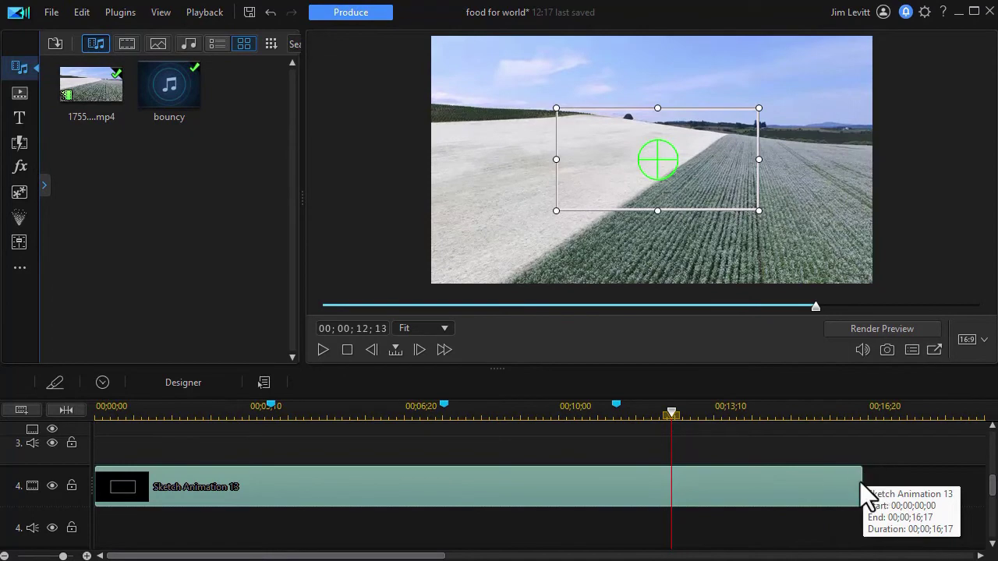
mouse_move(862, 495)
left_mouse_down()
mouse_move(606, 486)
mouse_move(614, 482)
left_mouse_up()
left_click(725, 490)
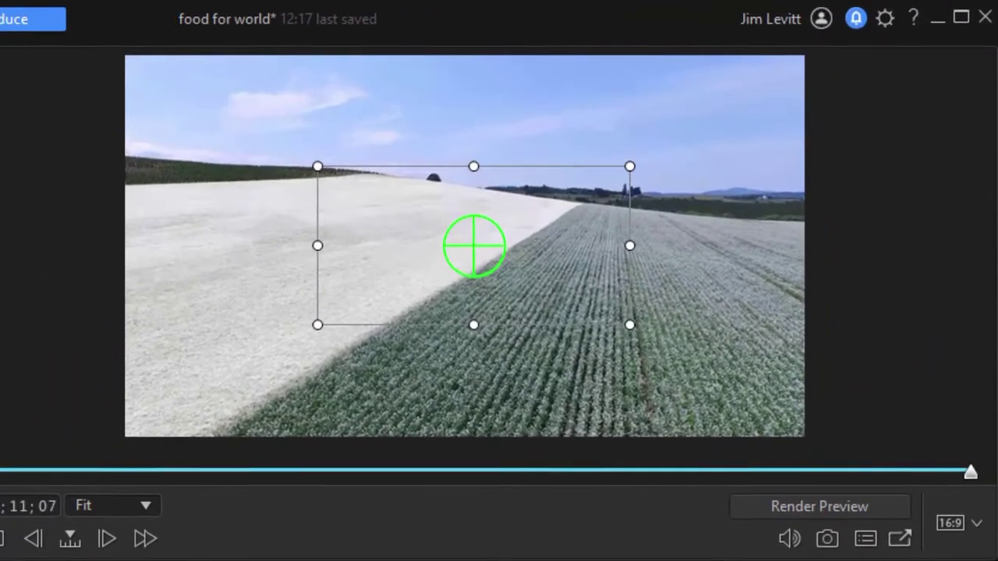
key("space")
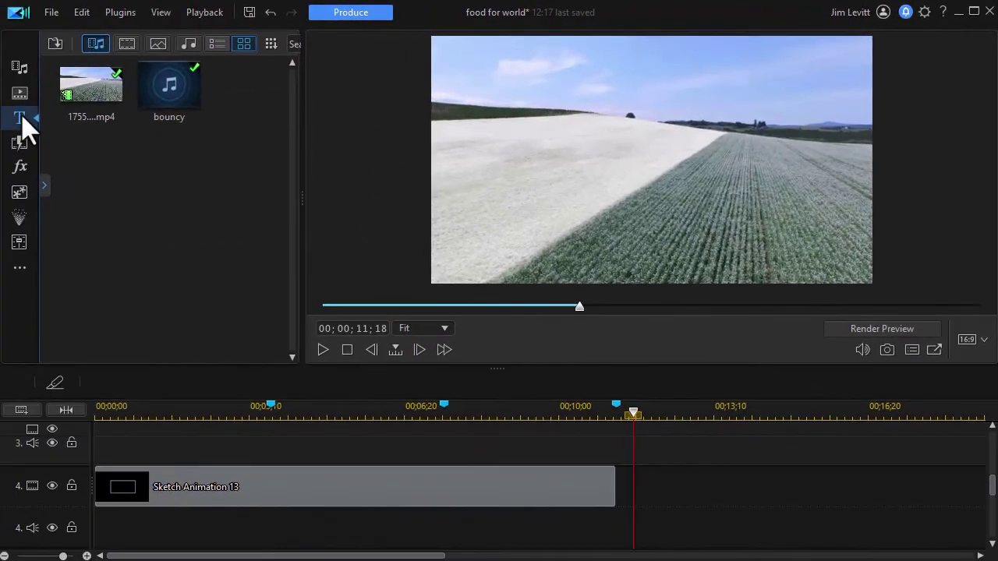
Place the custom FFTW title on track 4 from 00;00;11;07 to 00;00;15;07.
left_click(20, 119)
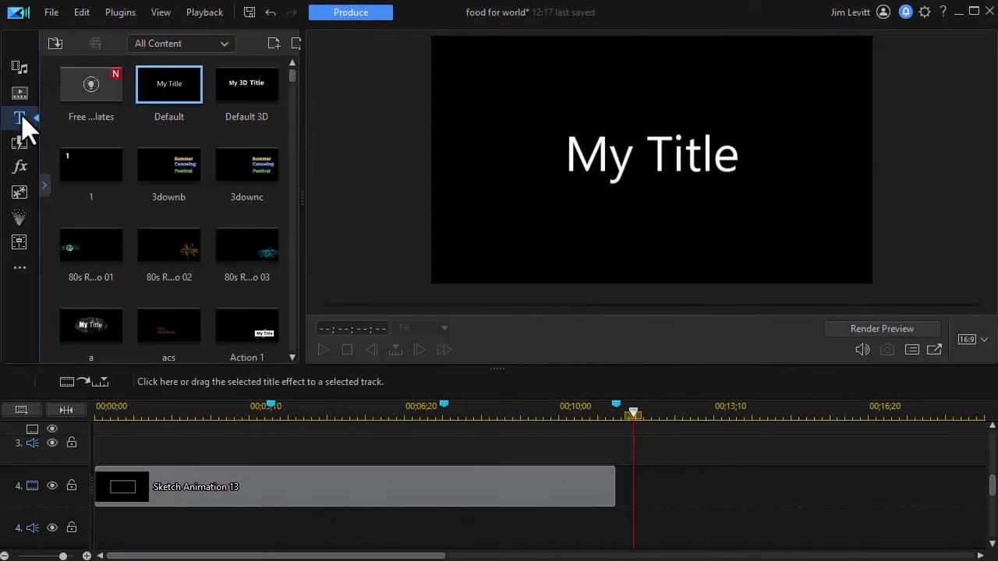
left_click(223, 48)
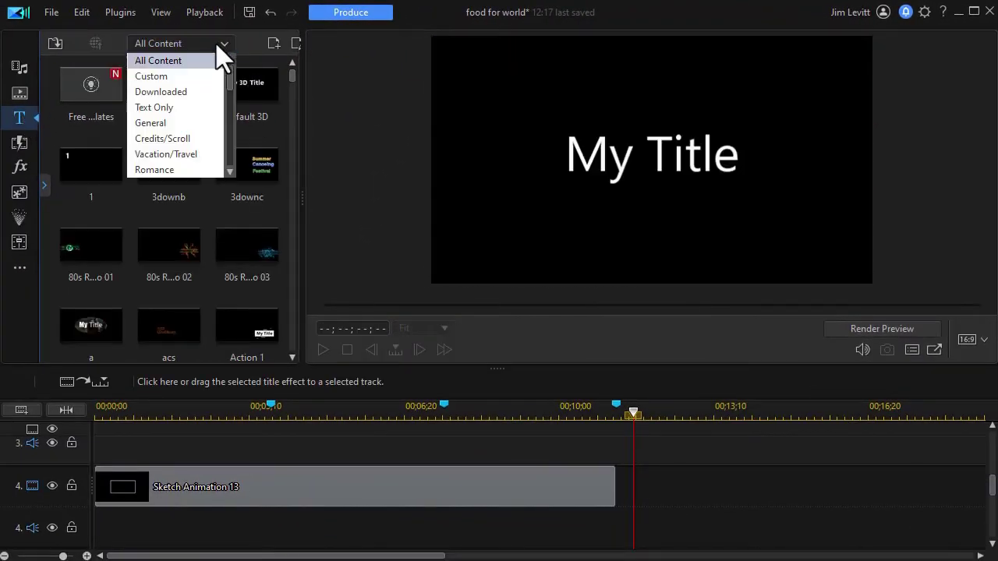
left_click(186, 76)
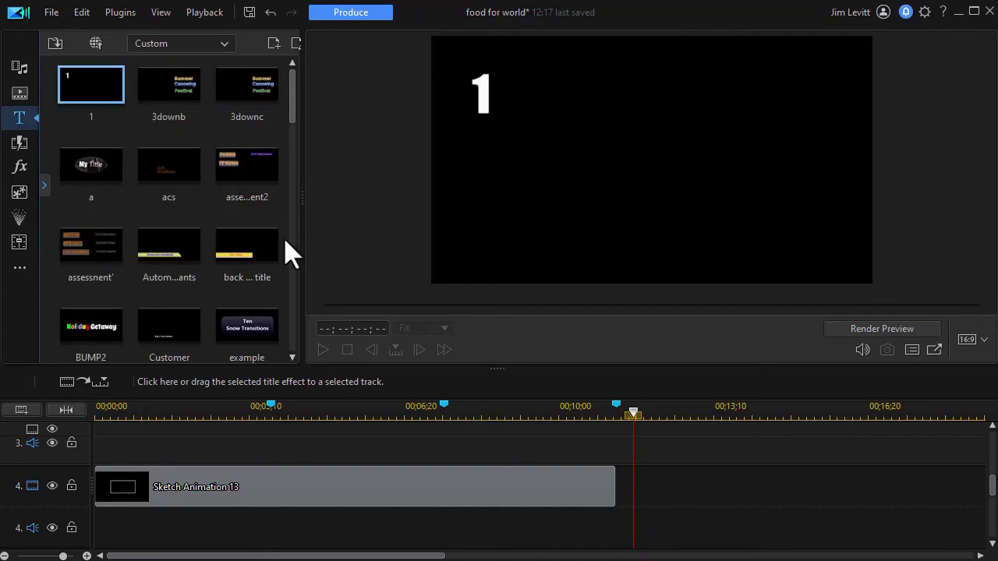
left_click_drag(293, 109, 287, 189)
left_click(91, 166)
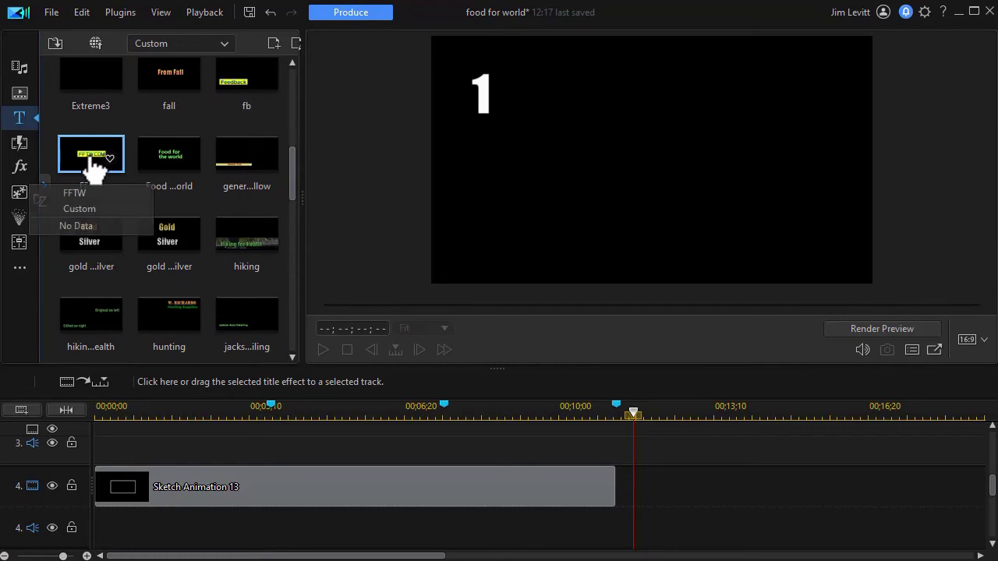
left_click_drag(644, 482, 615, 488)
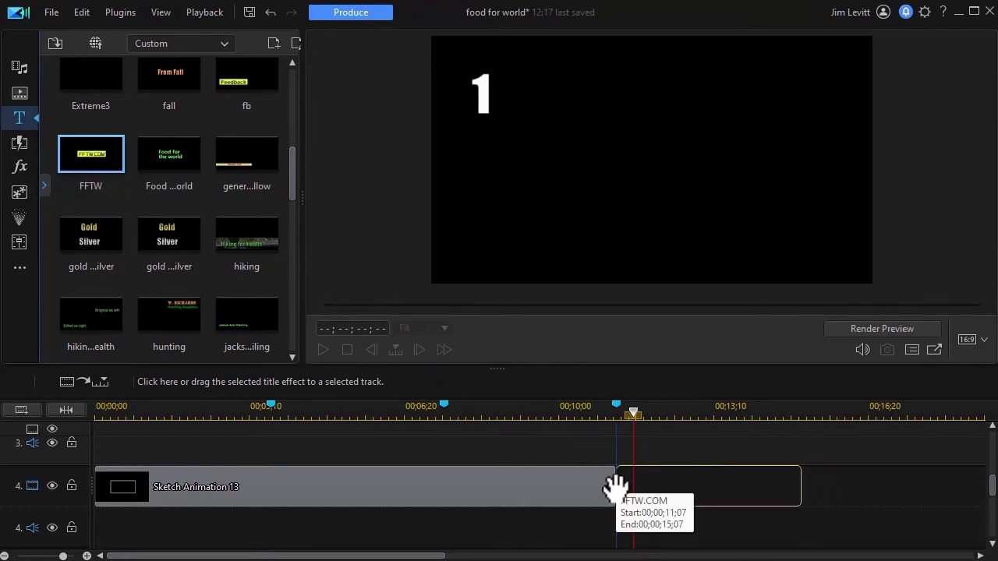
left_click_drag(615, 486, 616, 487)
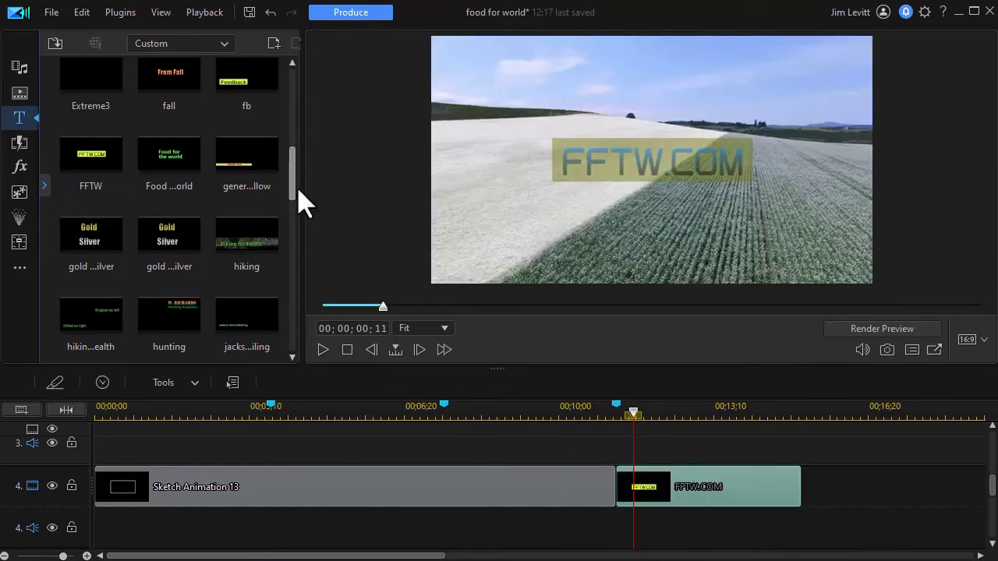